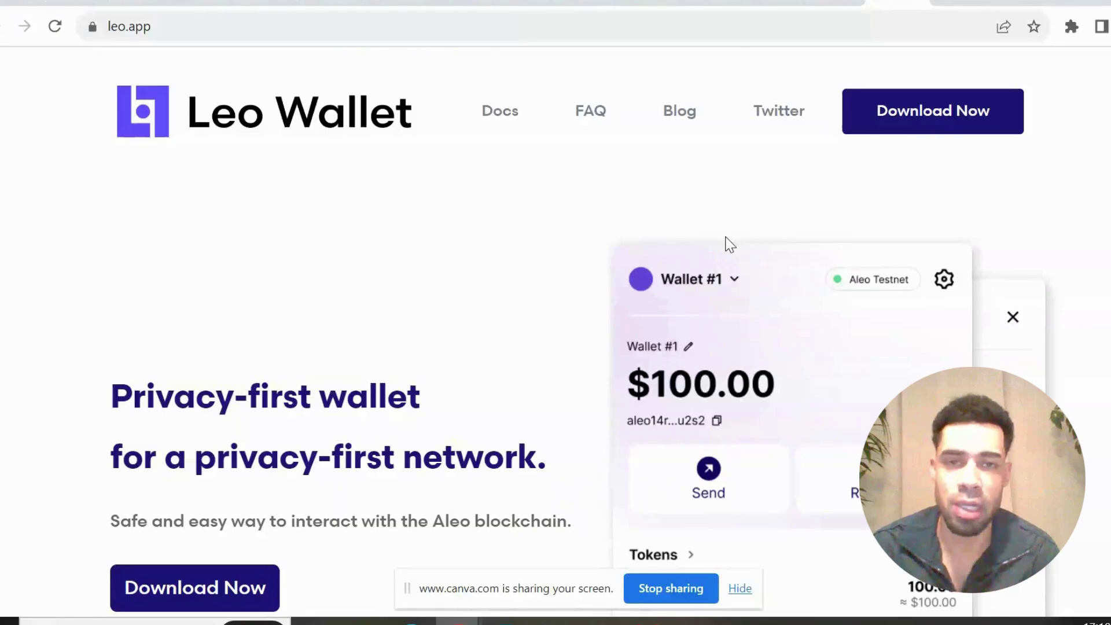
Open Leo Wallet from the extensions menu and go to its testnet credits faucet.
click(1072, 27)
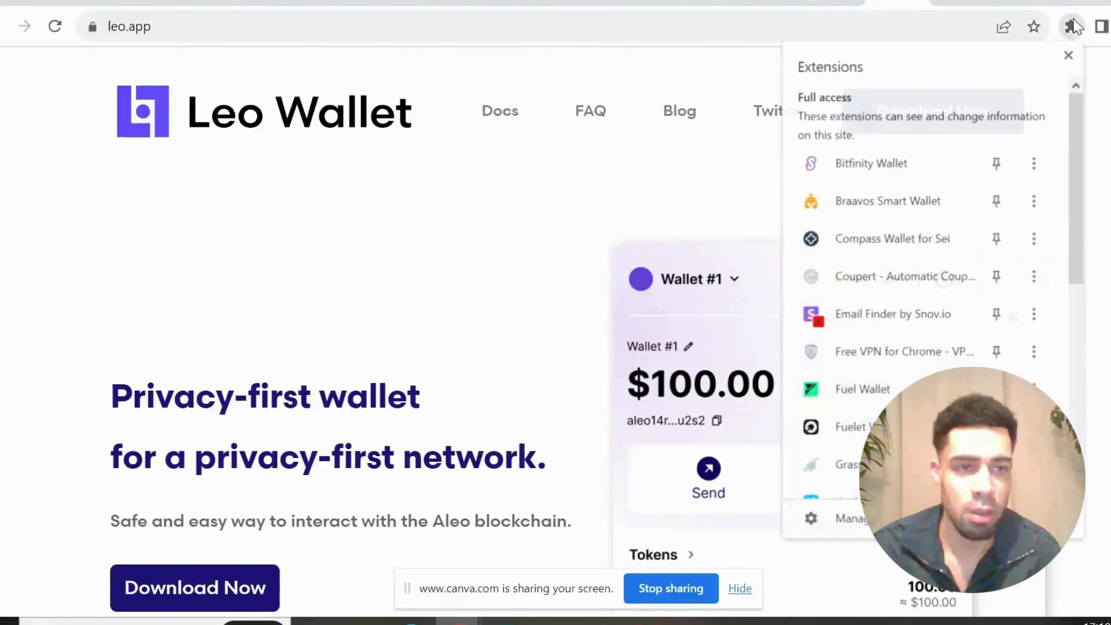
scroll(868, 398, down, 5)
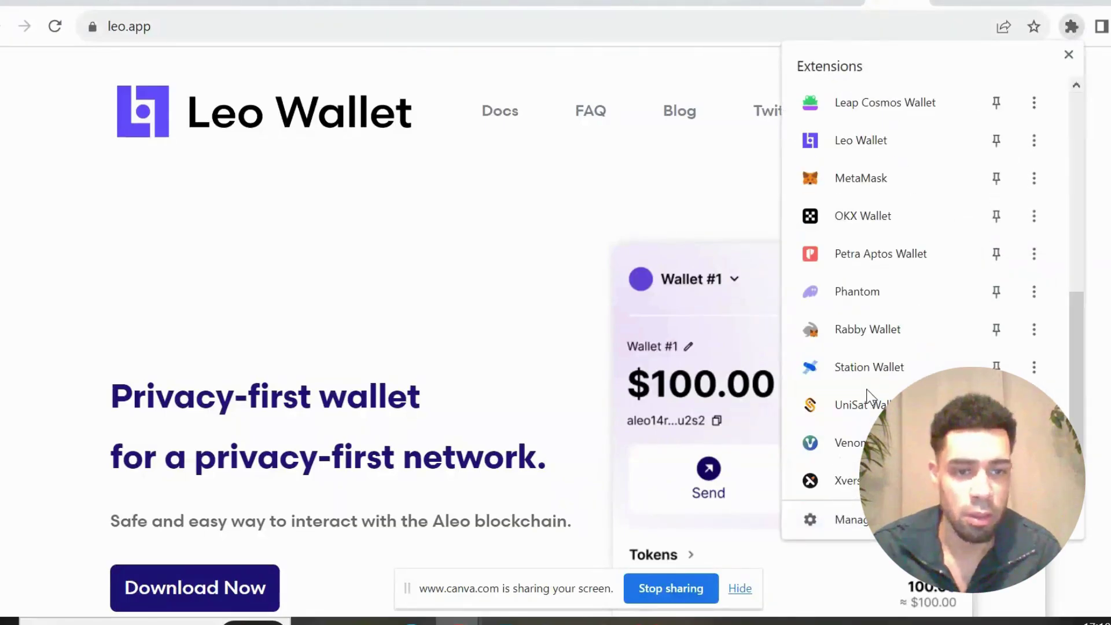
click(877, 139)
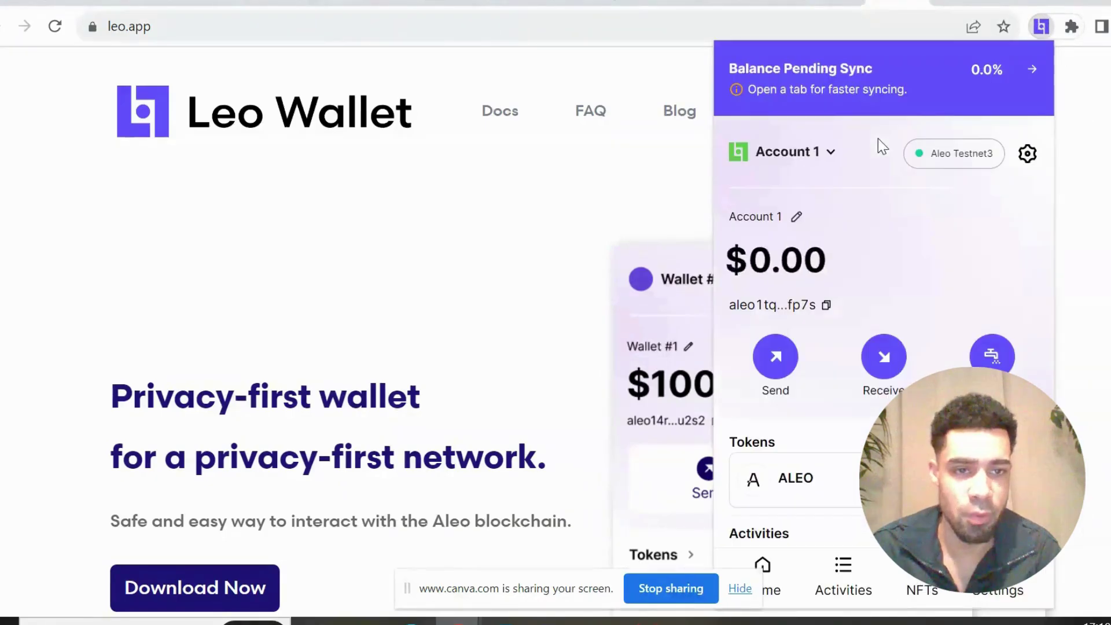
click(992, 359)
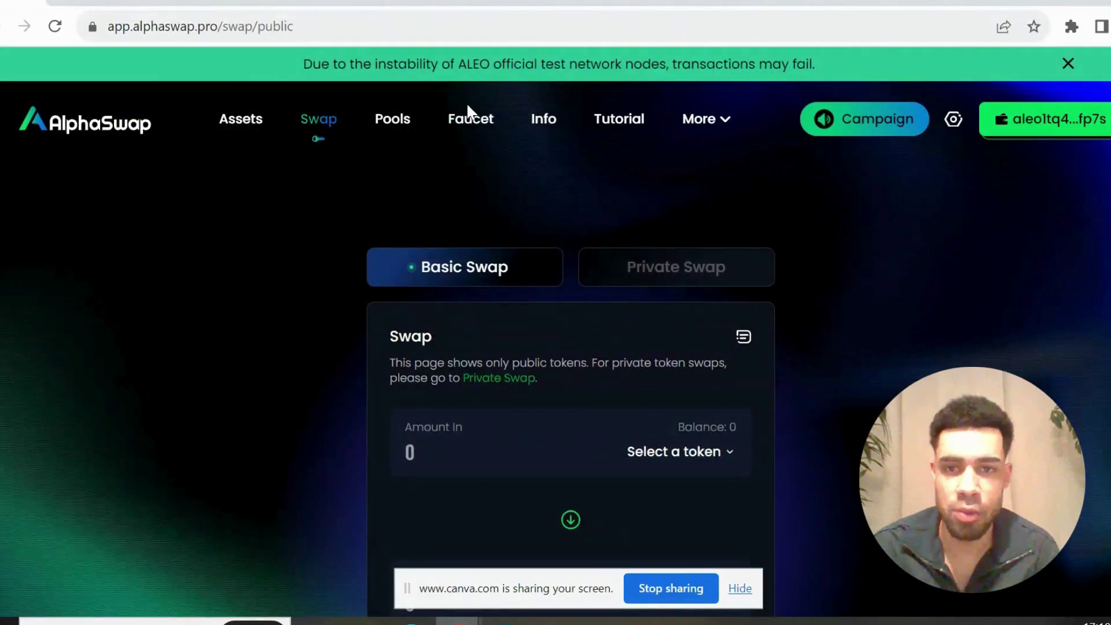
Open AlphaSwap's Faucet page and confirm the 5 Aleo Credits show as Claimed.
click(466, 118)
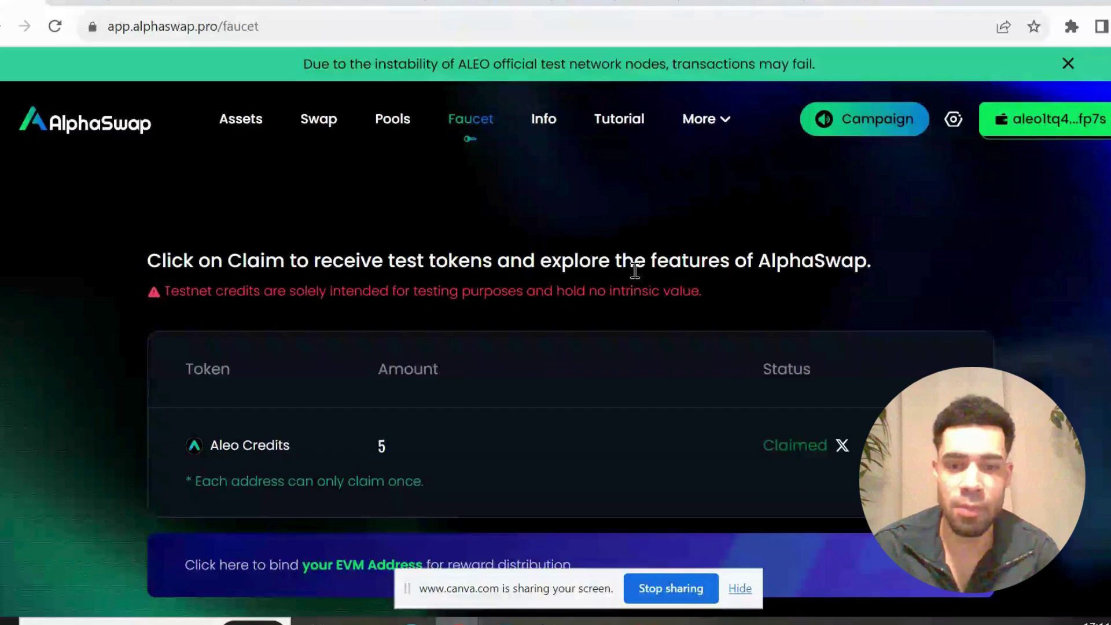
scroll(635, 271, down, 3)
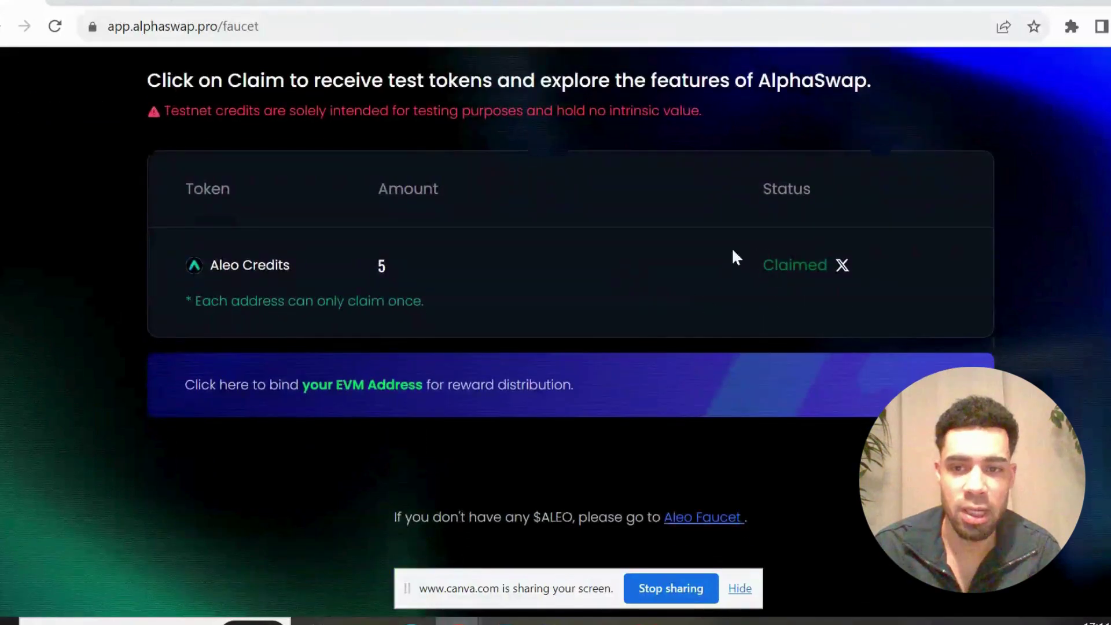
scroll(774, 264, up, 1)
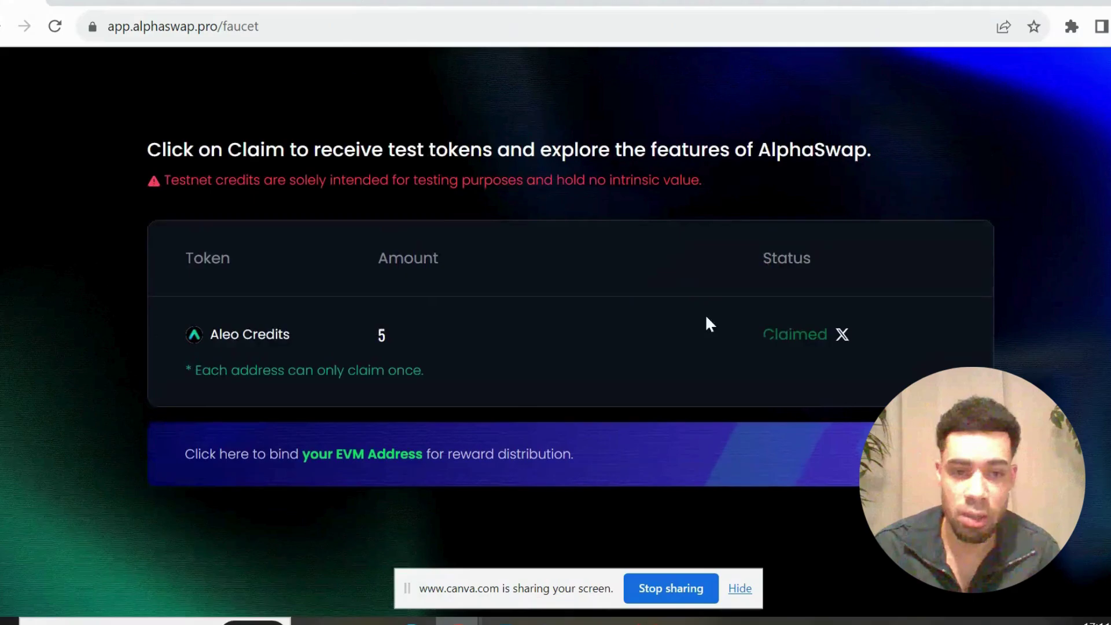
scroll(820, 353, up, 2)
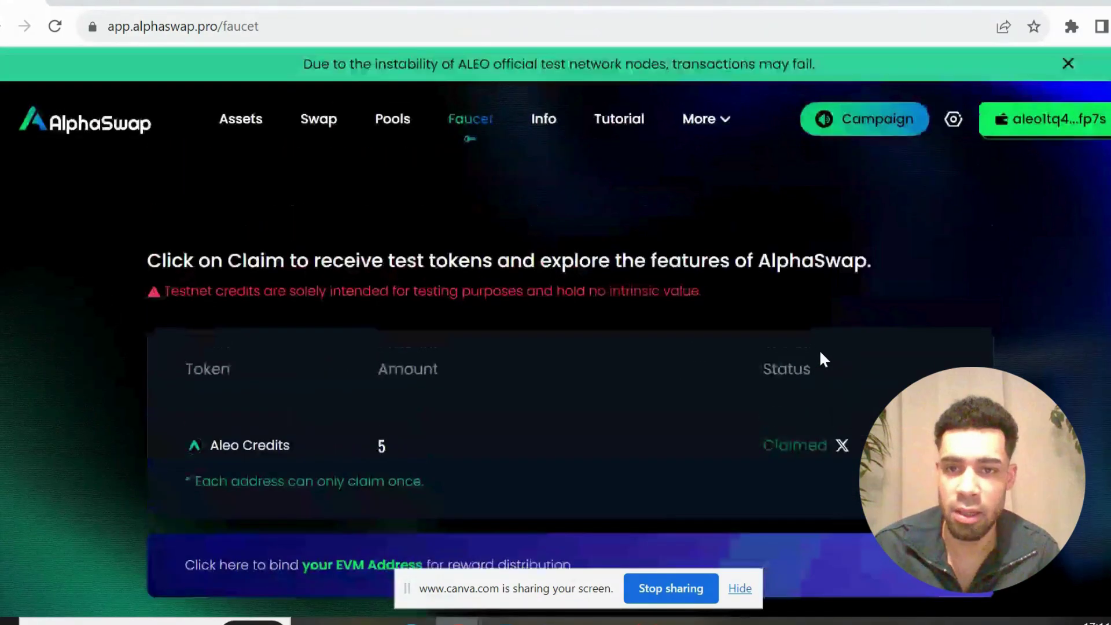
Return to the AlphaSwap swap page and look over the input token choices without picking one.
click(319, 122)
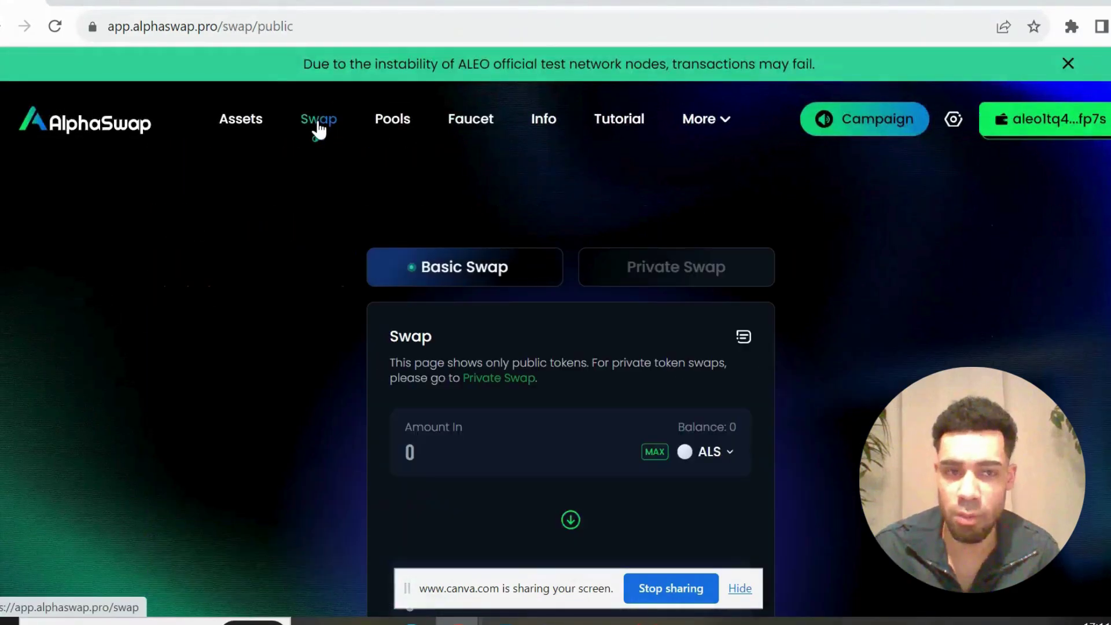
scroll(542, 297, down, 2)
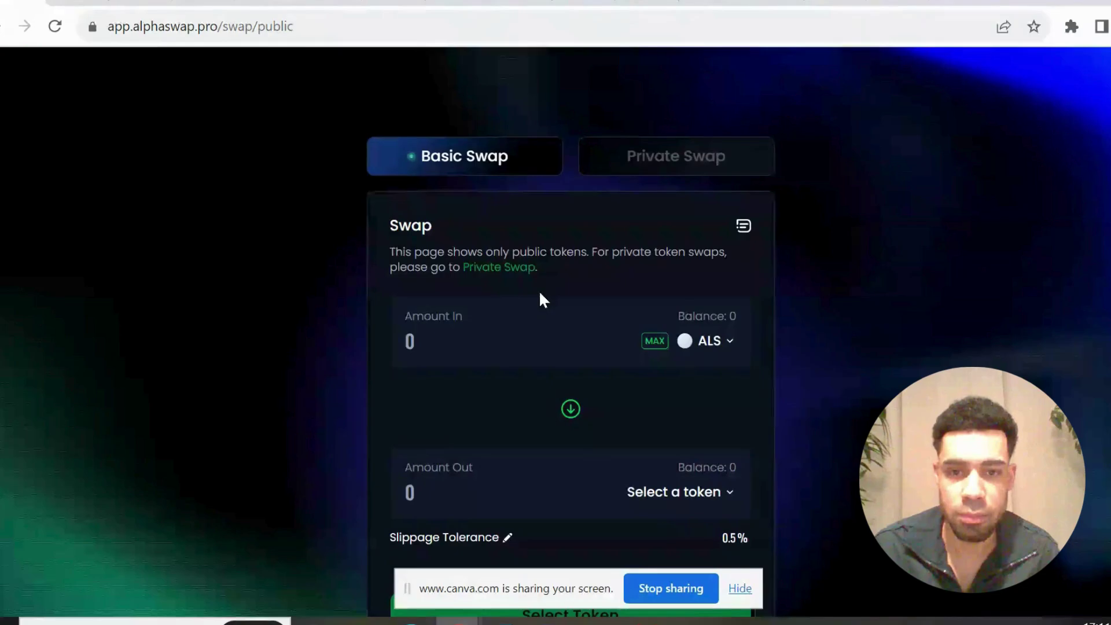
click(720, 343)
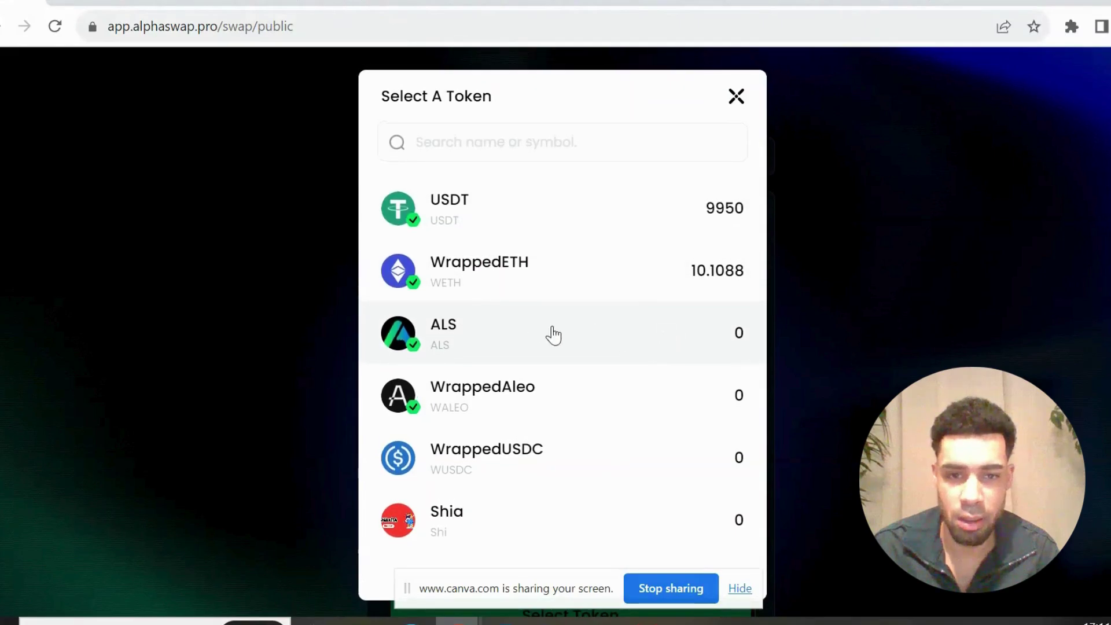
click(735, 97)
Add liquidity to the USDT–WETH basic pool with 82.287049 USDT and 5 WETH.
scroll(563, 266, up, 2)
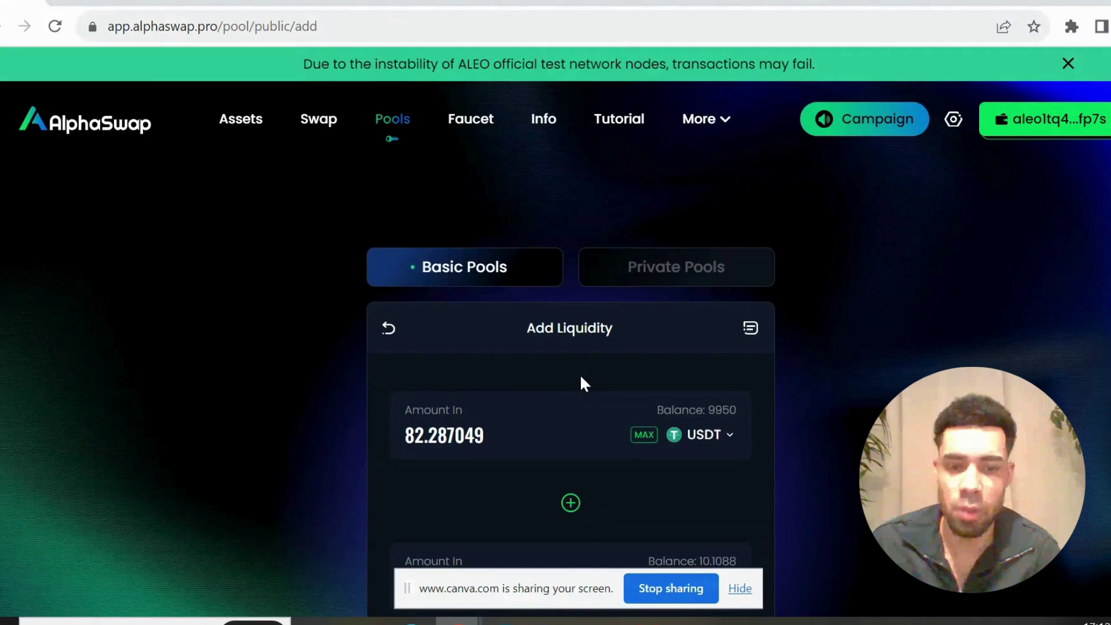
scroll(582, 379, down, 3)
scroll(511, 337, up, 3)
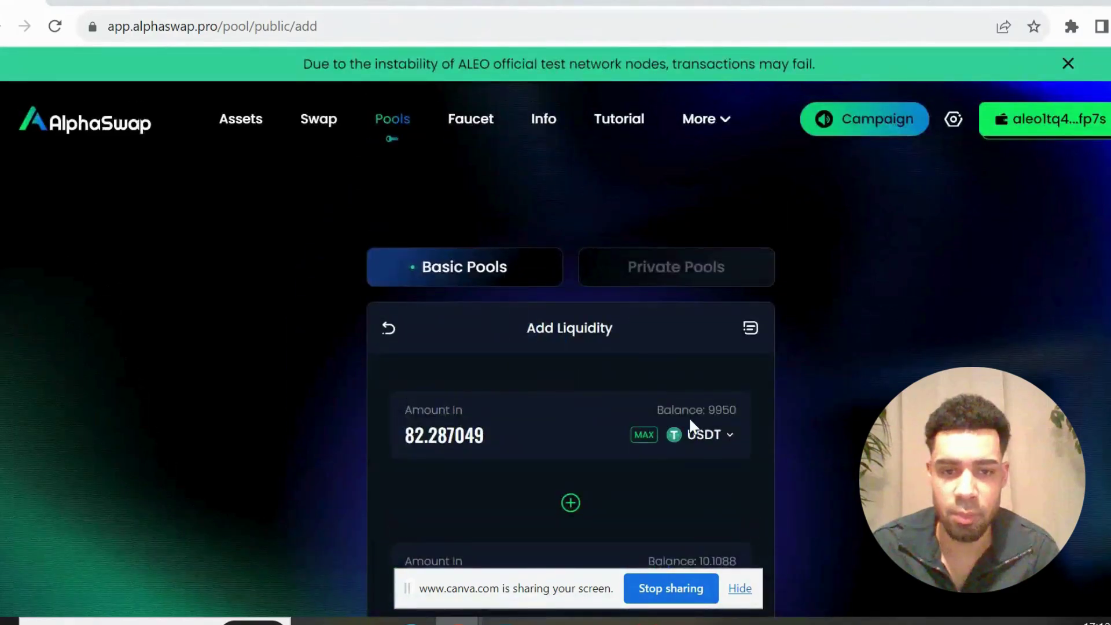
scroll(691, 427, down, 2)
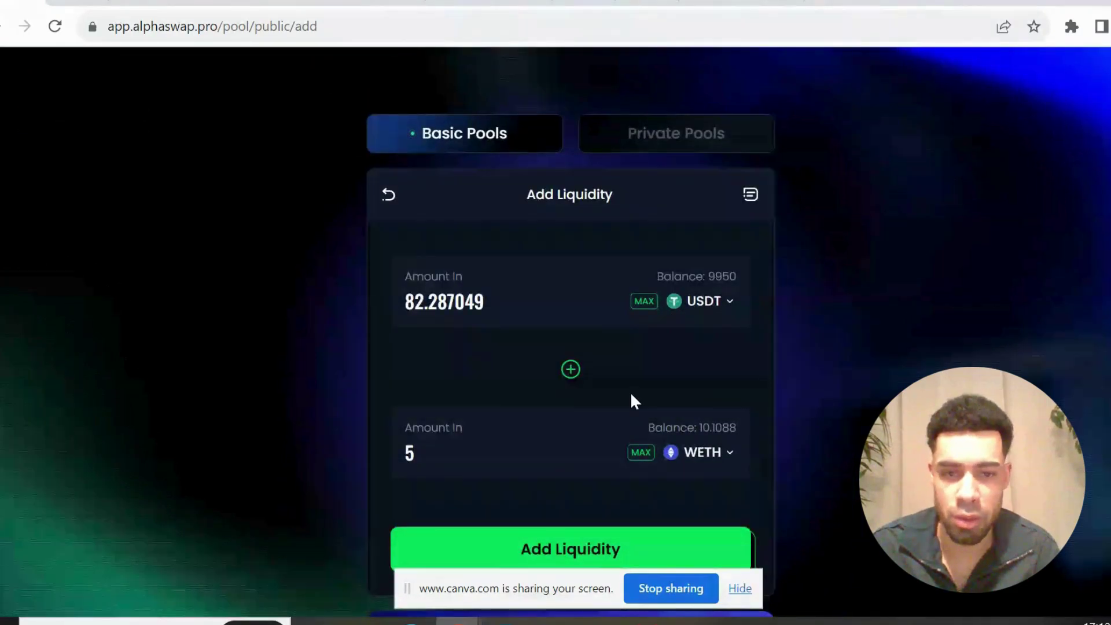
scroll(630, 392, down, 2)
click(575, 477)
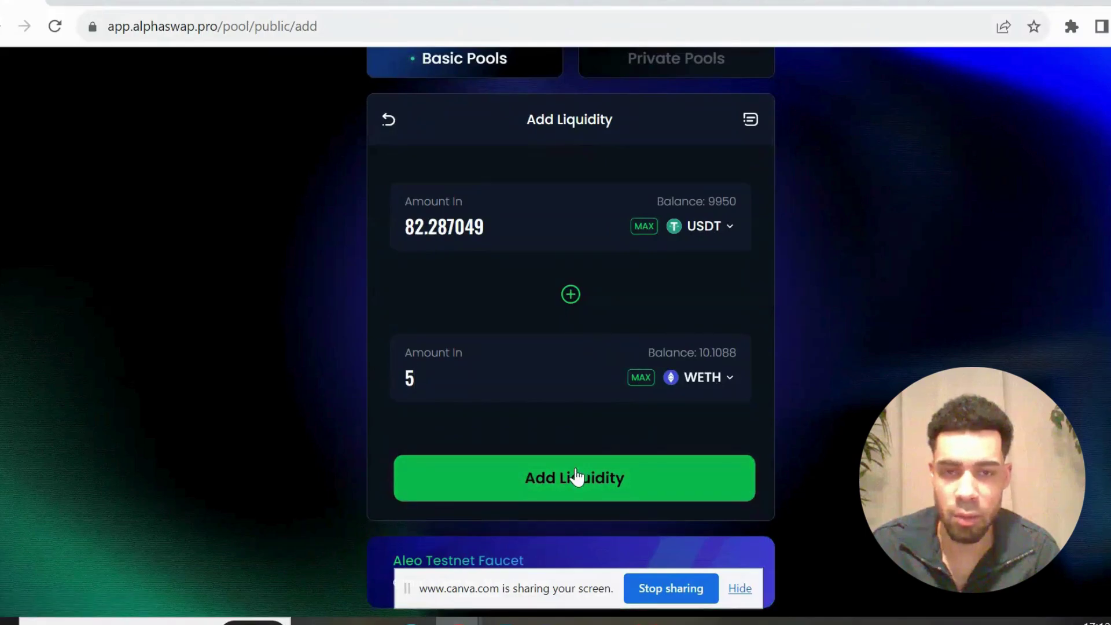
scroll(577, 478, up, 4)
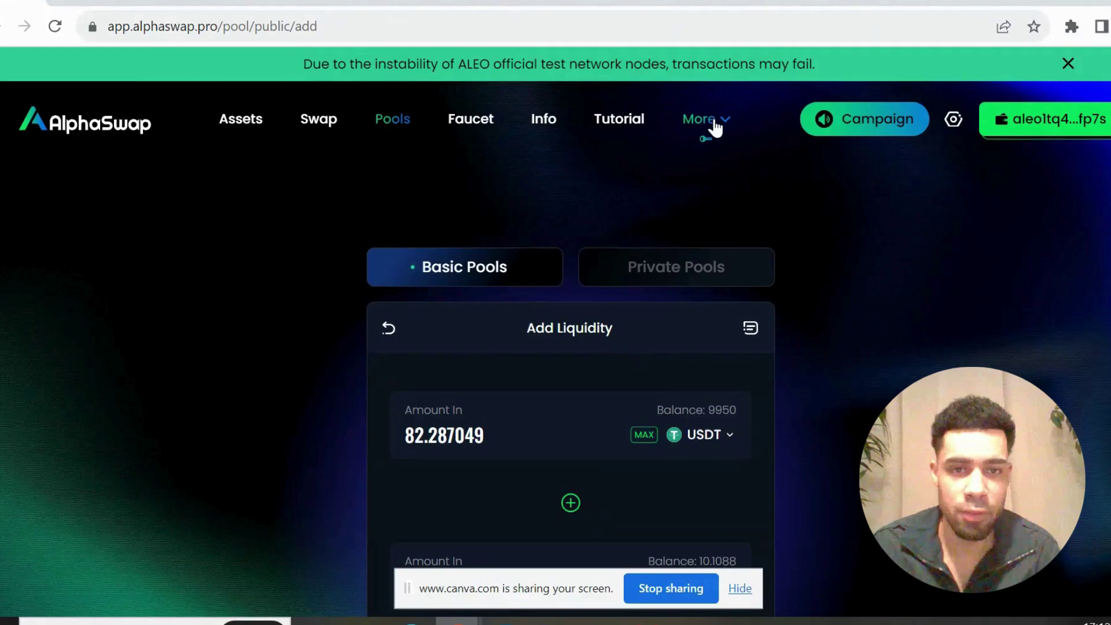
Browse AlphaSwap's launch-your-own-token page, then switch to the IZAR Bridge tab set to Sepolia→ALEO.
mouse_move(702, 119)
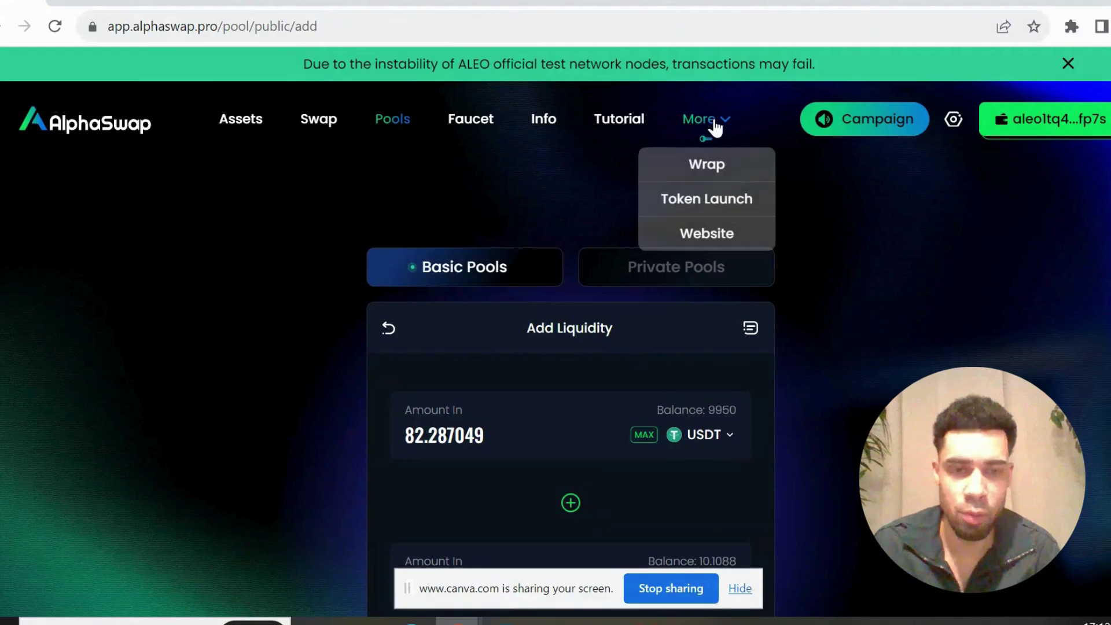
click(712, 205)
scroll(711, 203, down, 2)
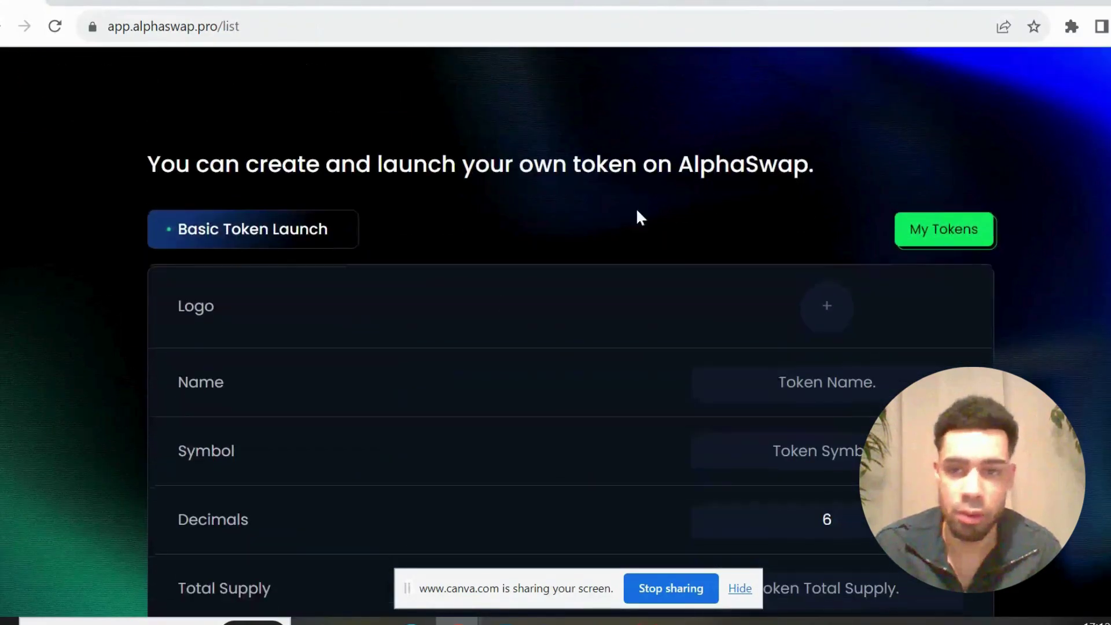
scroll(600, 361, down, 2)
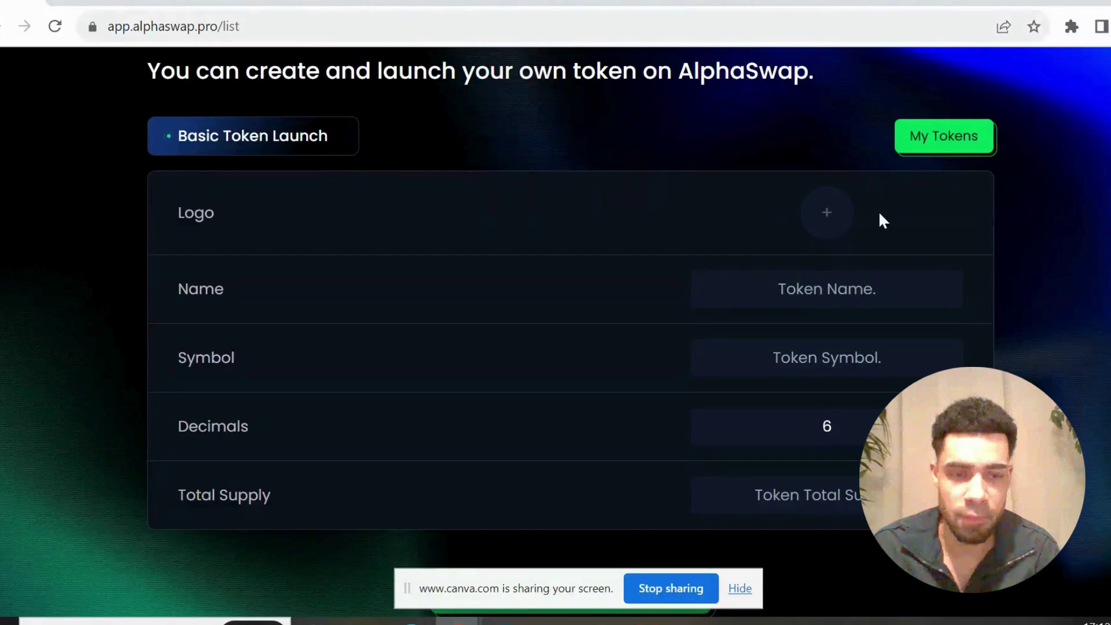
scroll(827, 292, down, 1)
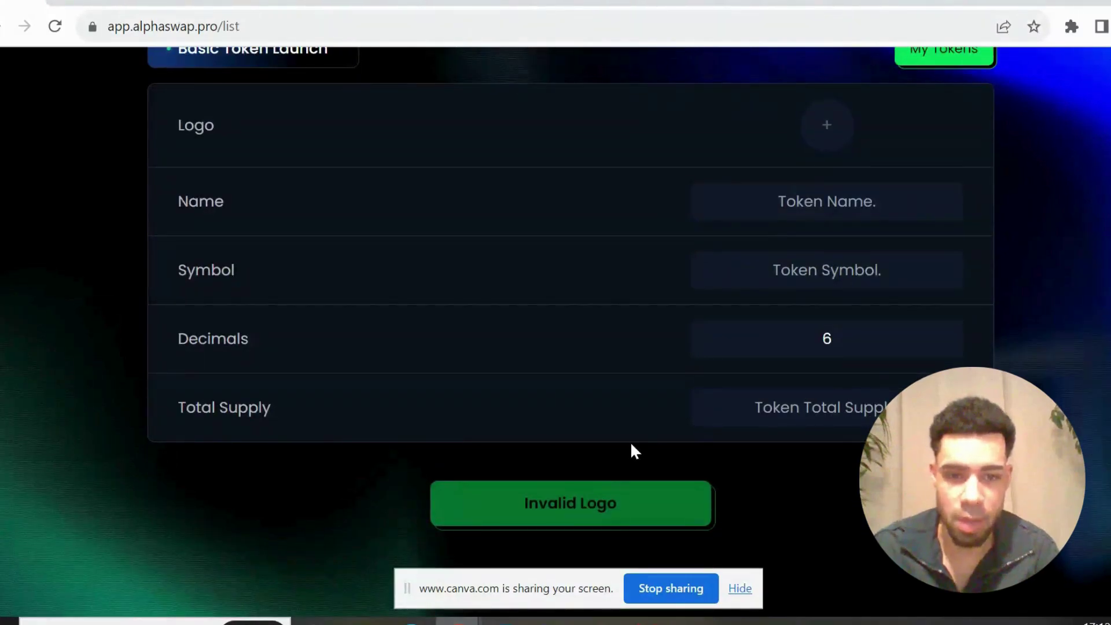
scroll(610, 456, up, 2)
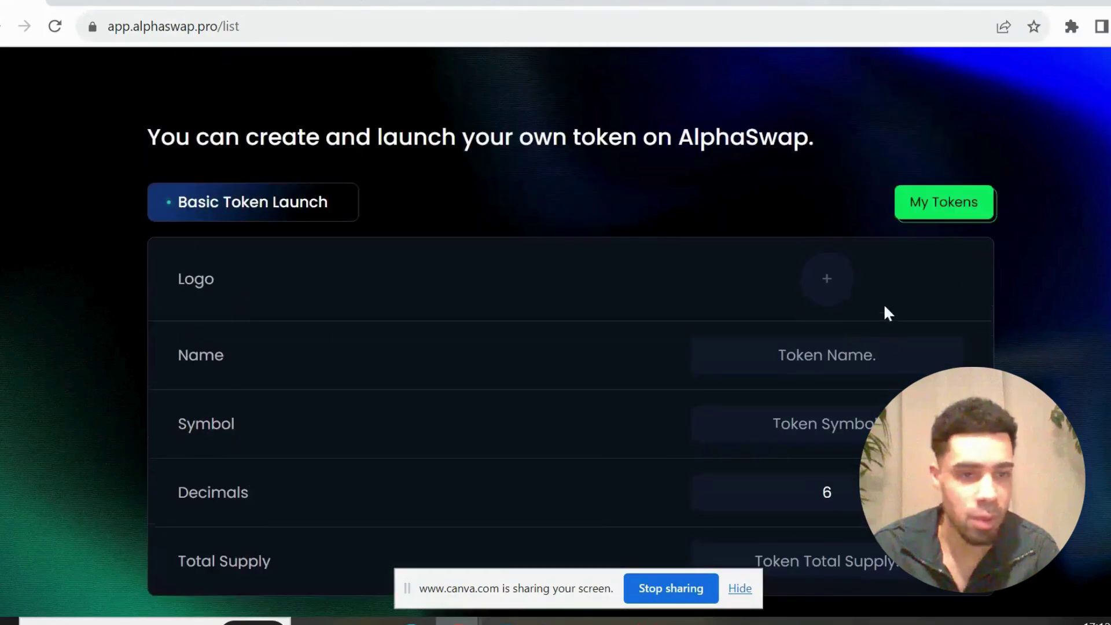
scroll(849, 315, down, 2)
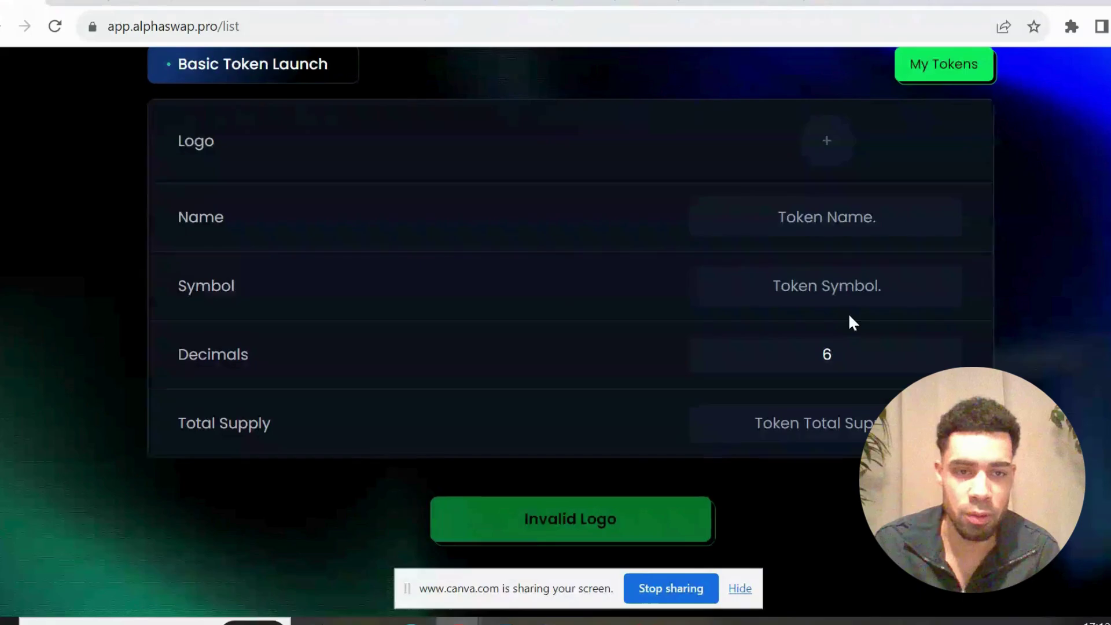
scroll(723, 359, down, 1)
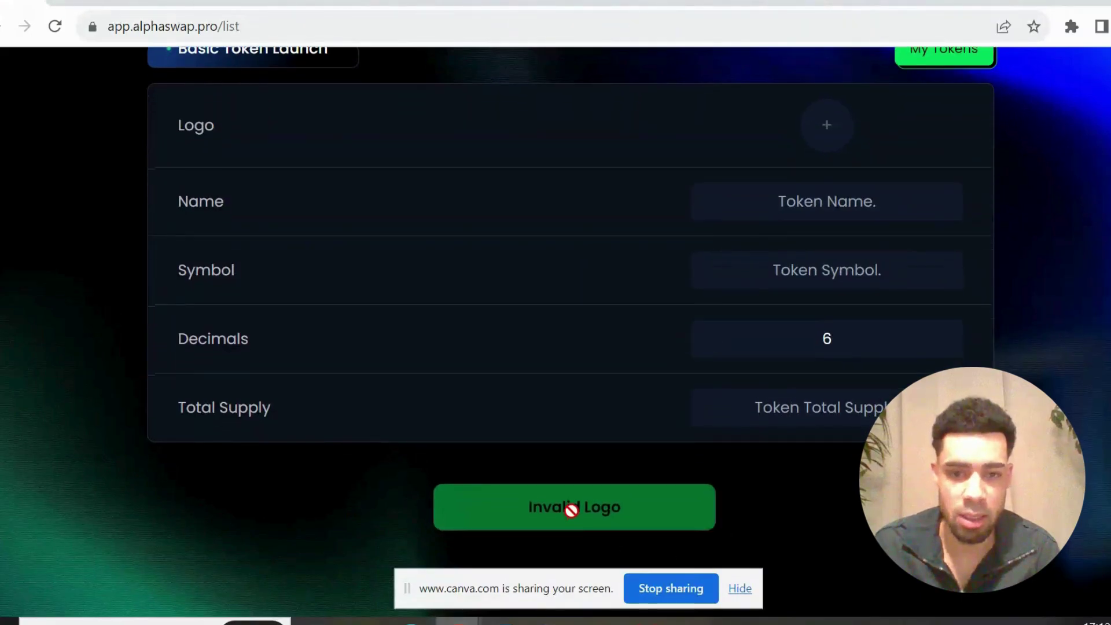
scroll(640, 331, up, 4)
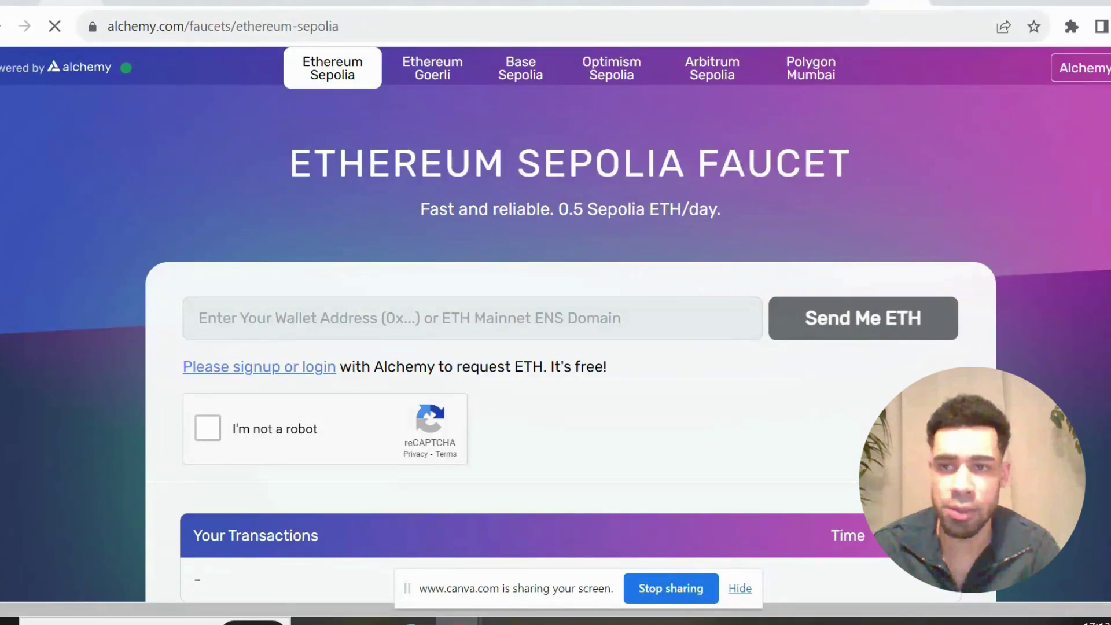
click(71, 3)
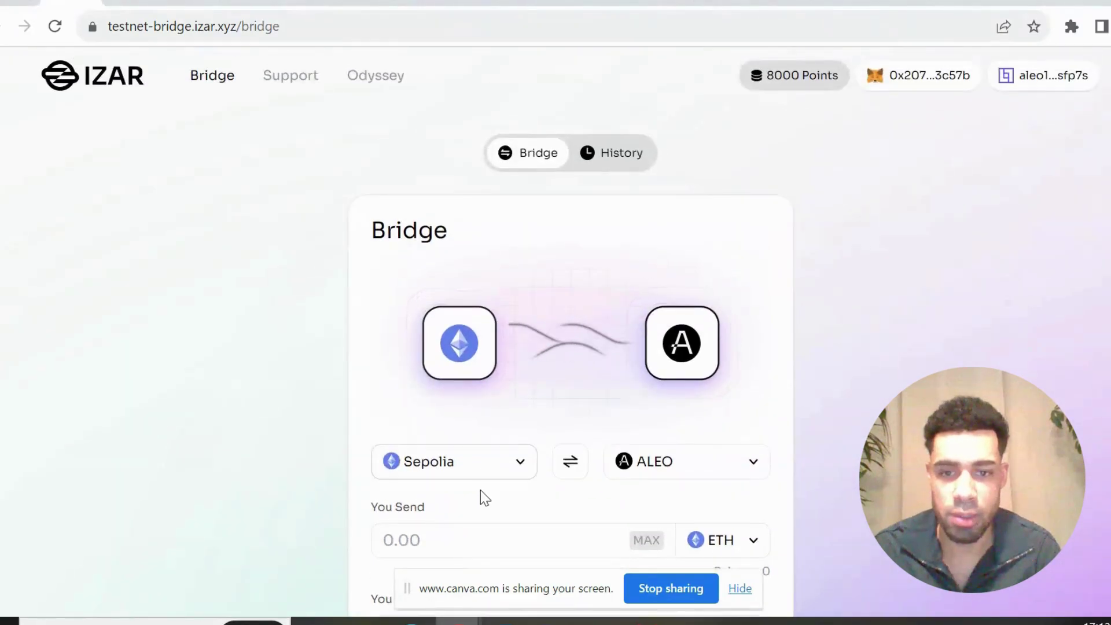
Scroll the IZAR Bridge card and browse the source networks listed under the Sepolia dropdown.
scroll(480, 490, down, 3)
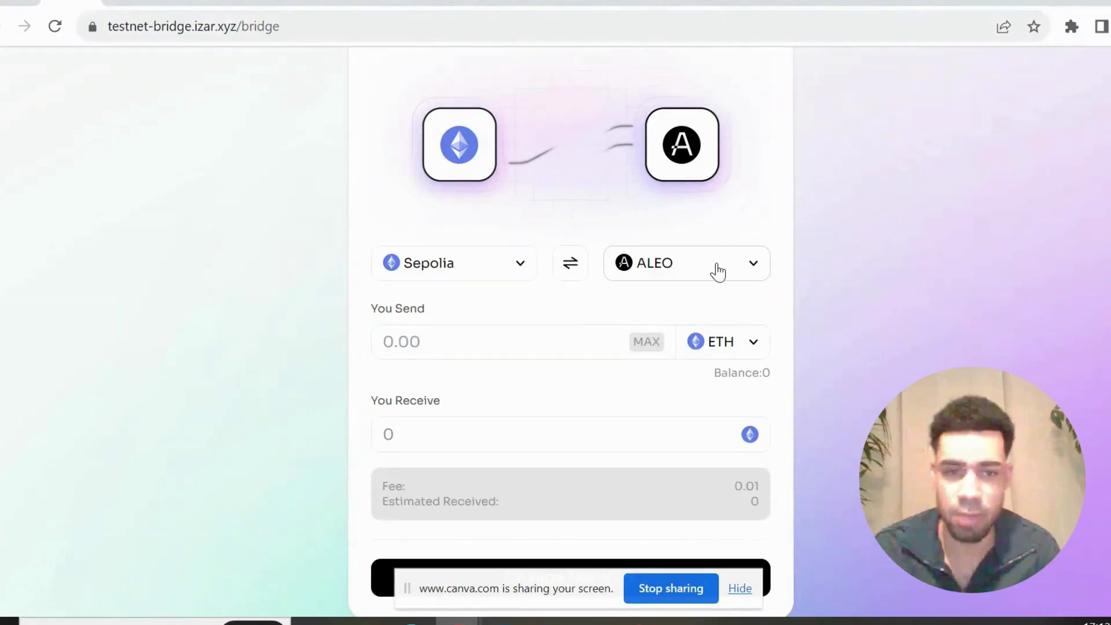
scroll(717, 272, down, 3)
scroll(718, 272, up, 7)
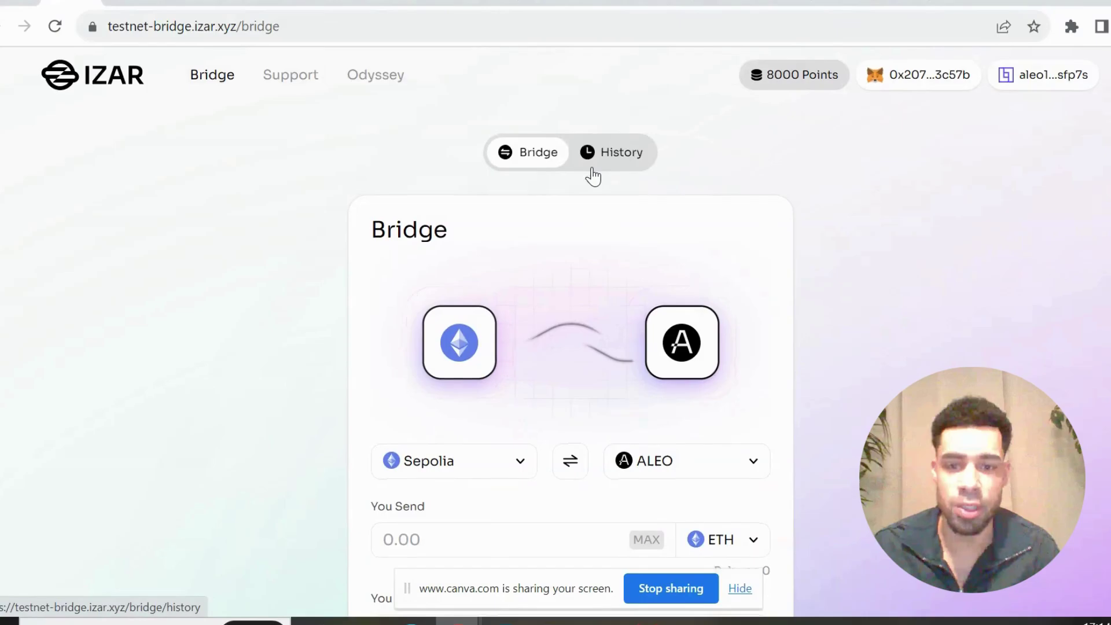
scroll(488, 280, down, 3)
click(491, 312)
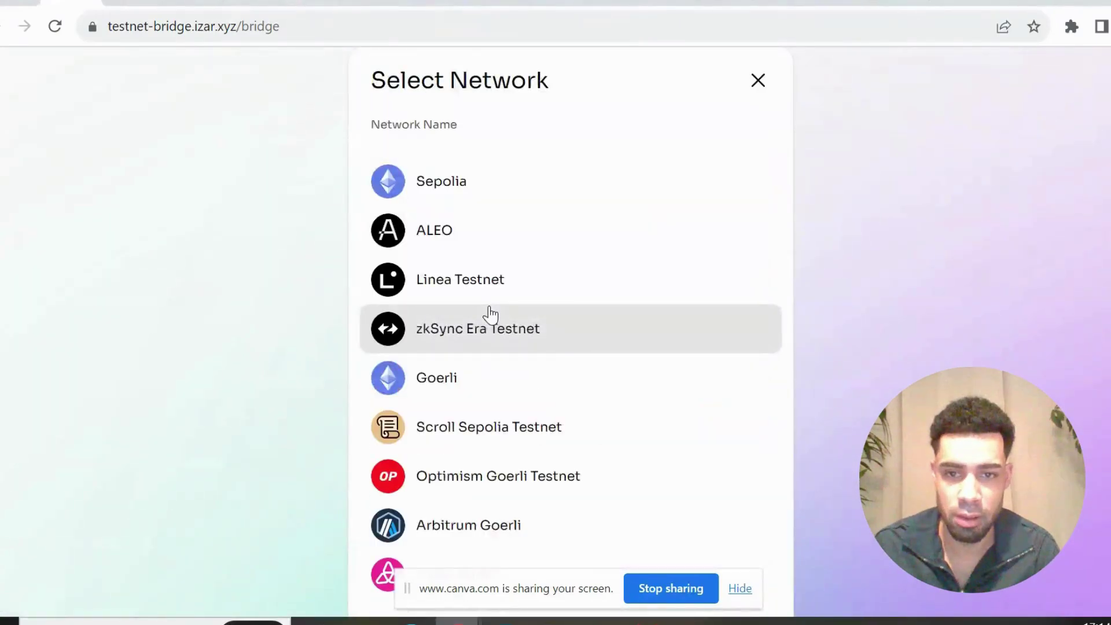
scroll(491, 314, down, 3)
scroll(491, 314, up, 3)
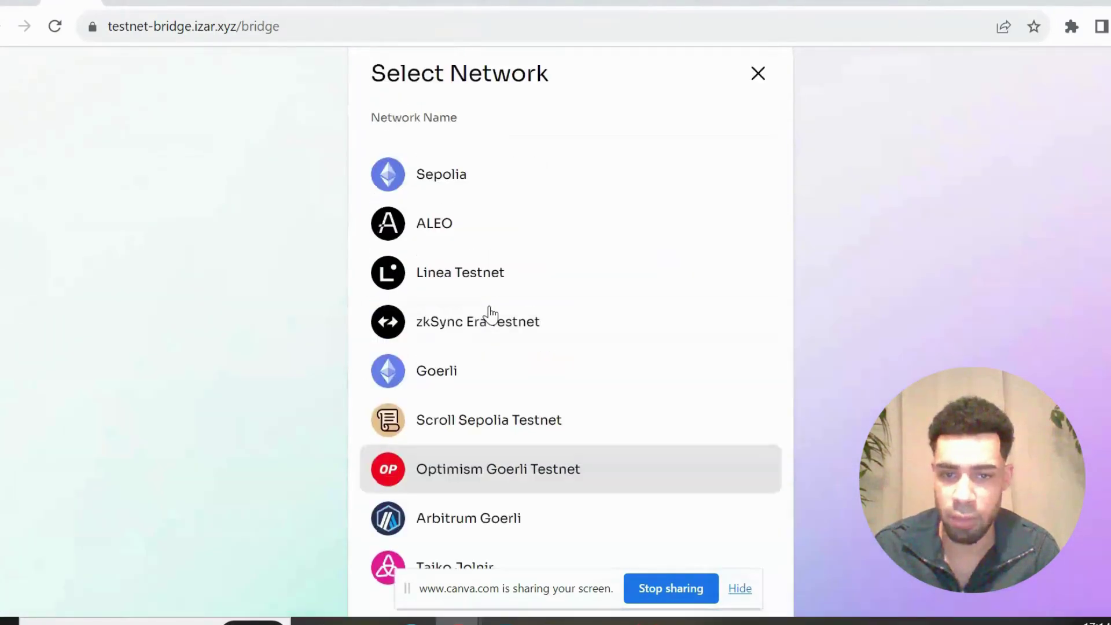
scroll(491, 314, down, 3)
scroll(491, 314, up, 2)
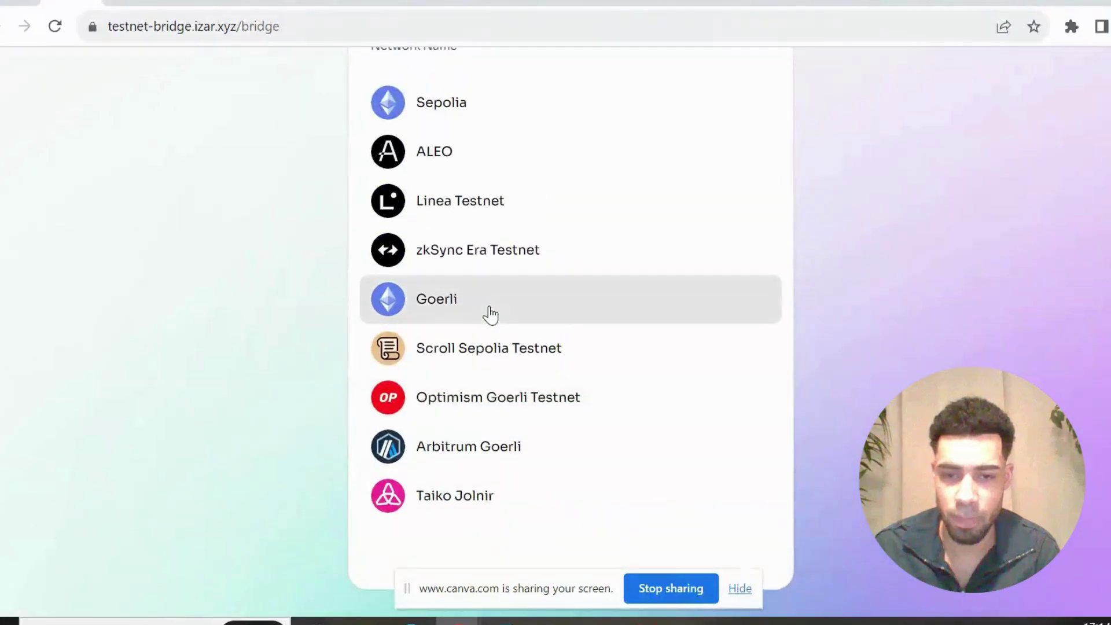
scroll(491, 314, up, 2)
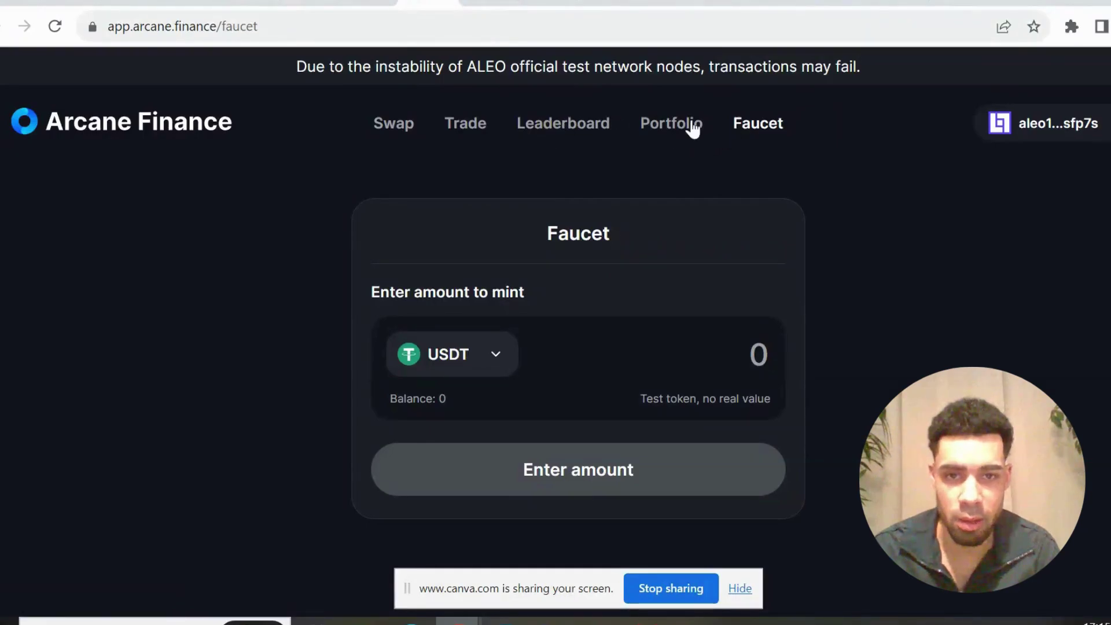
Check which test tokens Arcane Finance's faucet offers, then go to the Swap page.
click(470, 367)
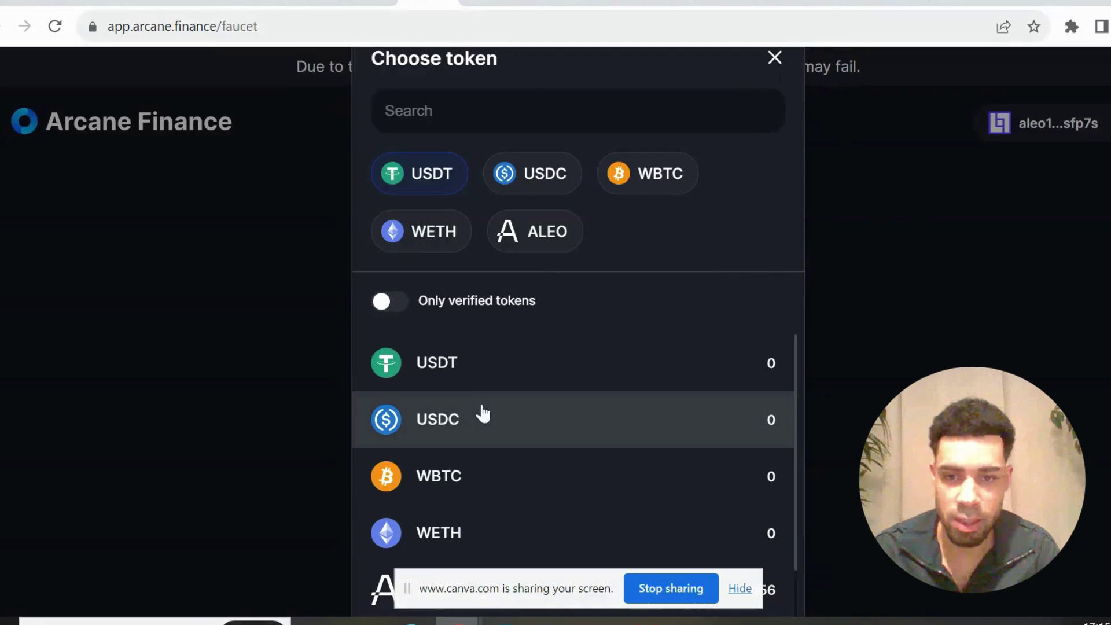
click(533, 416)
scroll(538, 370, down, 2)
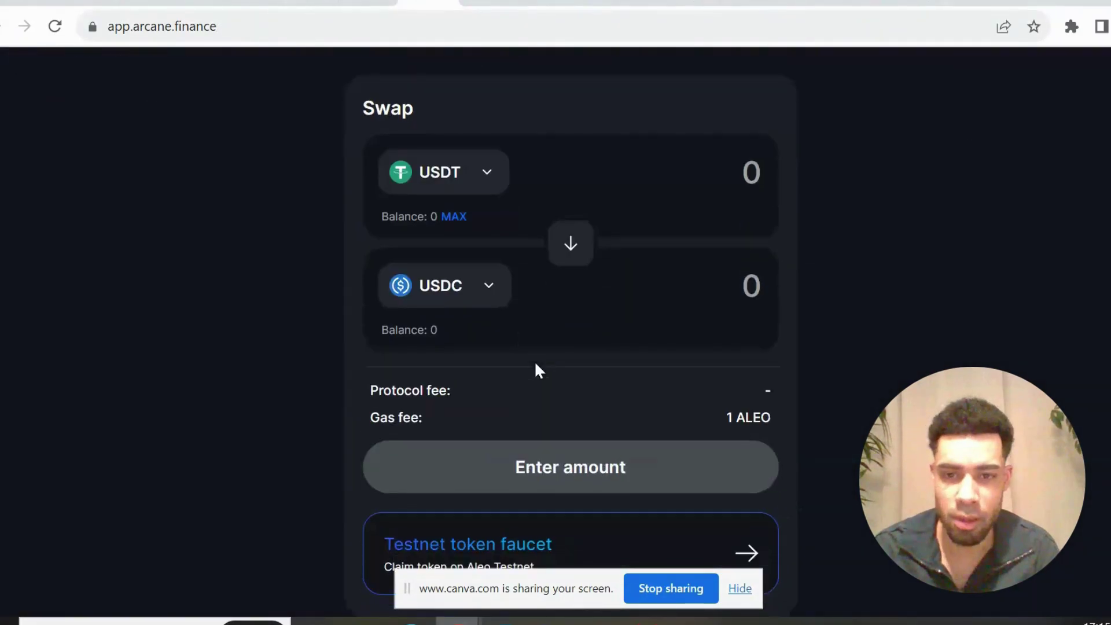
scroll(535, 367, up, 2)
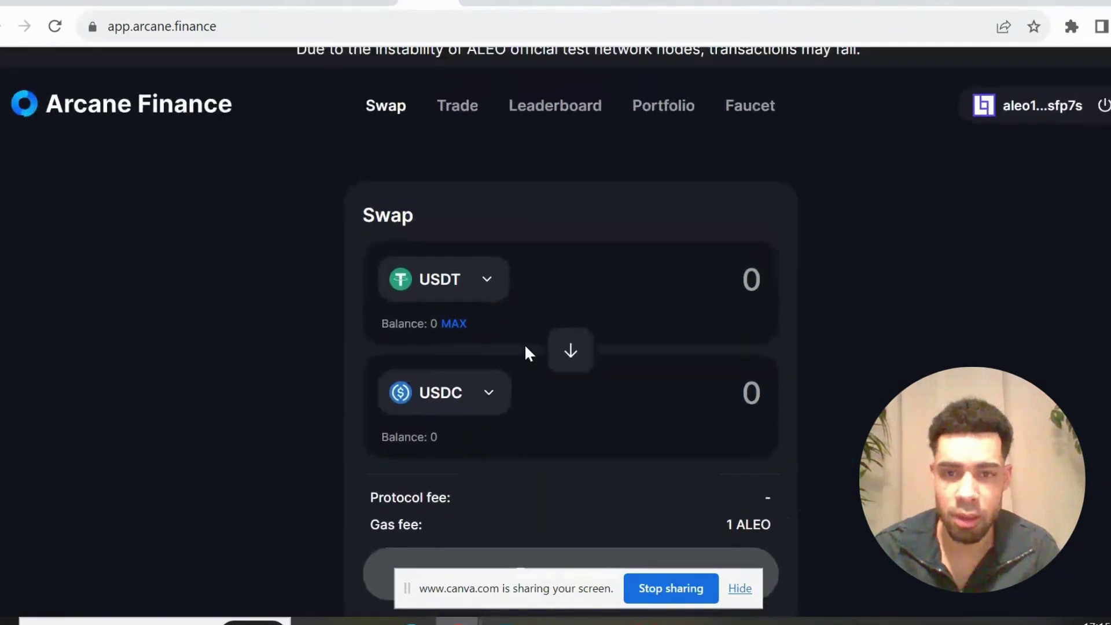
Open the Trade page's Pool form for USDT and USDC with a 50–60 price range.
click(457, 104)
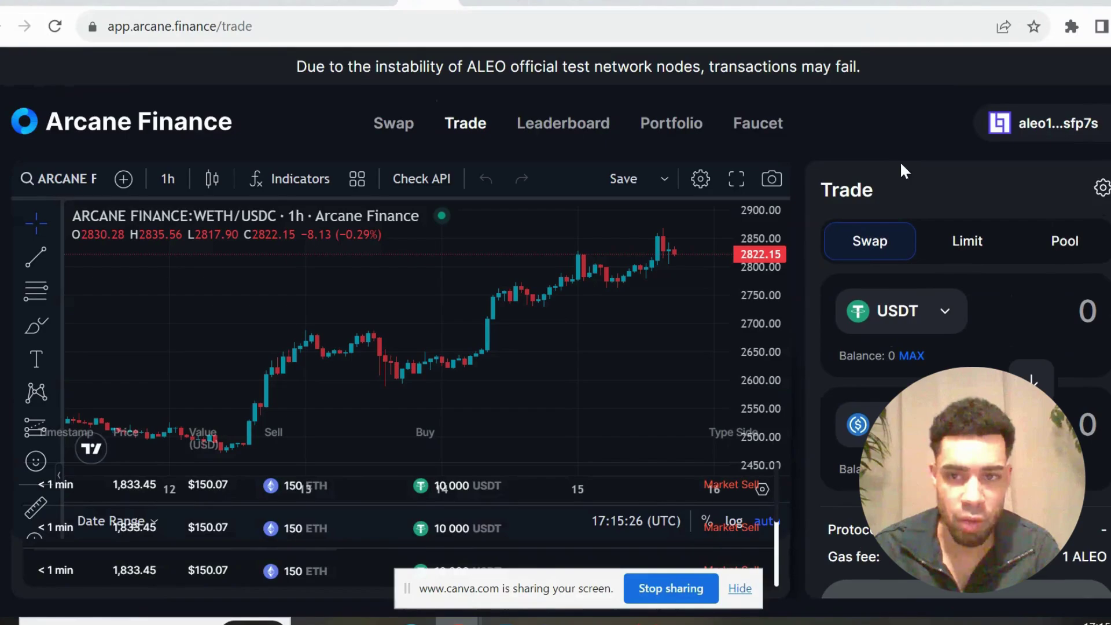
scroll(900, 167, down, 1)
scroll(900, 177, up, 1)
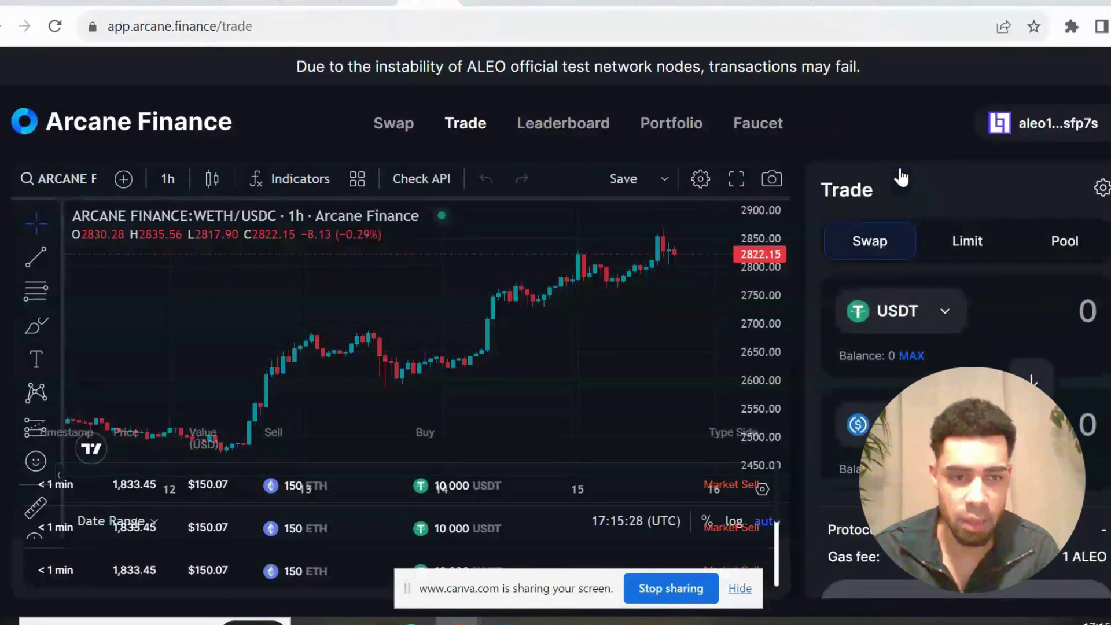
scroll(918, 324, down, 1)
scroll(926, 313, up, 1)
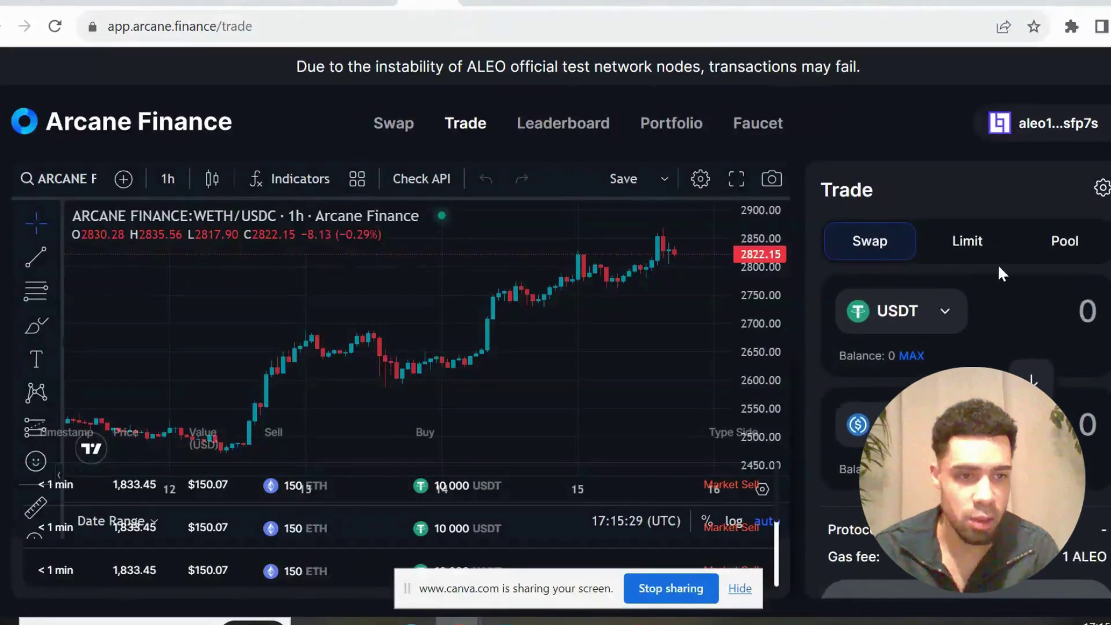
click(1062, 247)
scroll(1013, 295, down, 2)
scroll(1013, 296, down, 1)
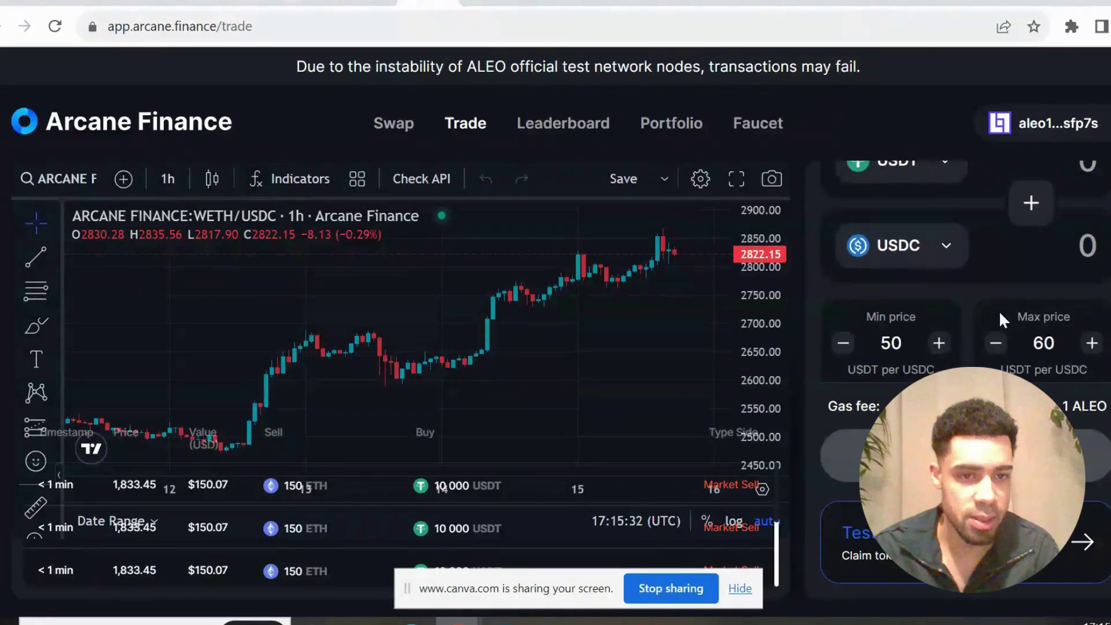
scroll(989, 341, down, 1)
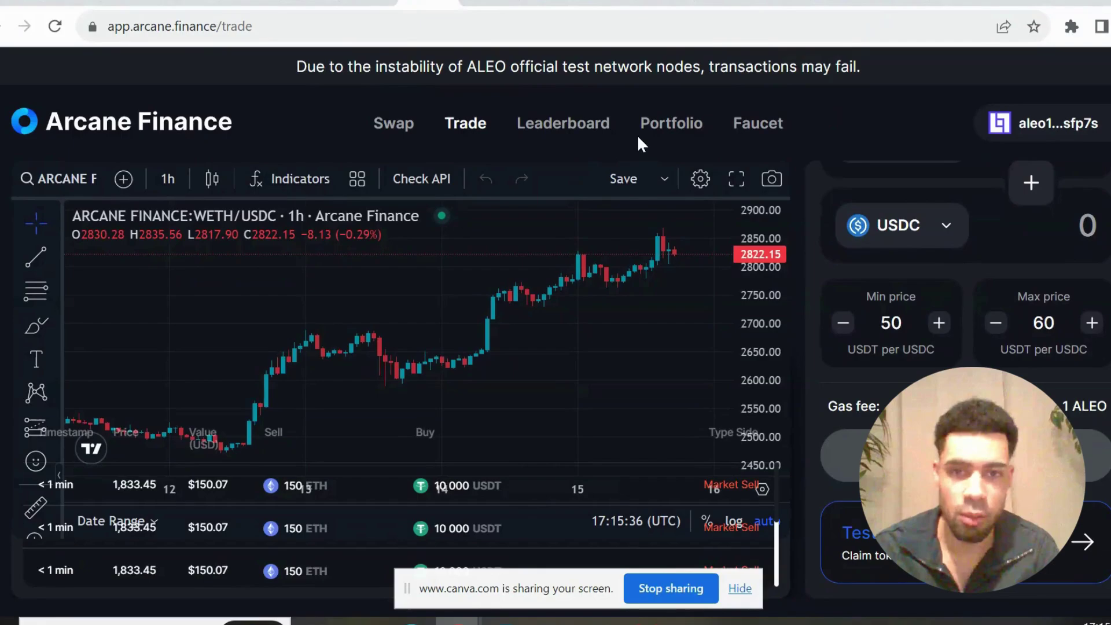
Review Arcane Finance's leaderboard: three scoring tasks, 0 points earned and rank 7214.
click(557, 132)
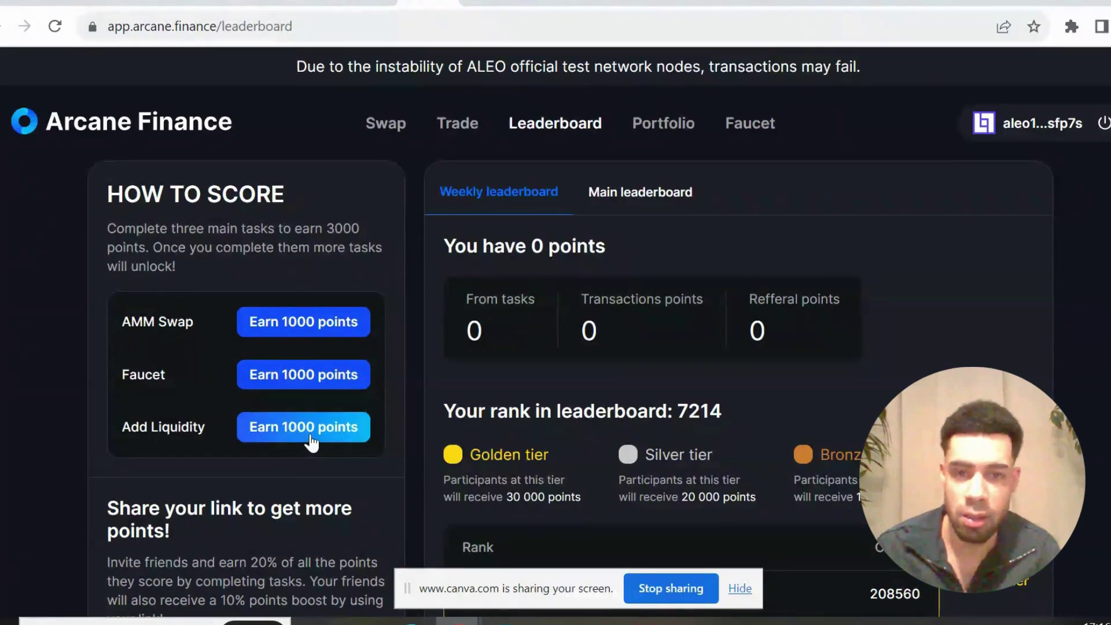
scroll(574, 381, down, 3)
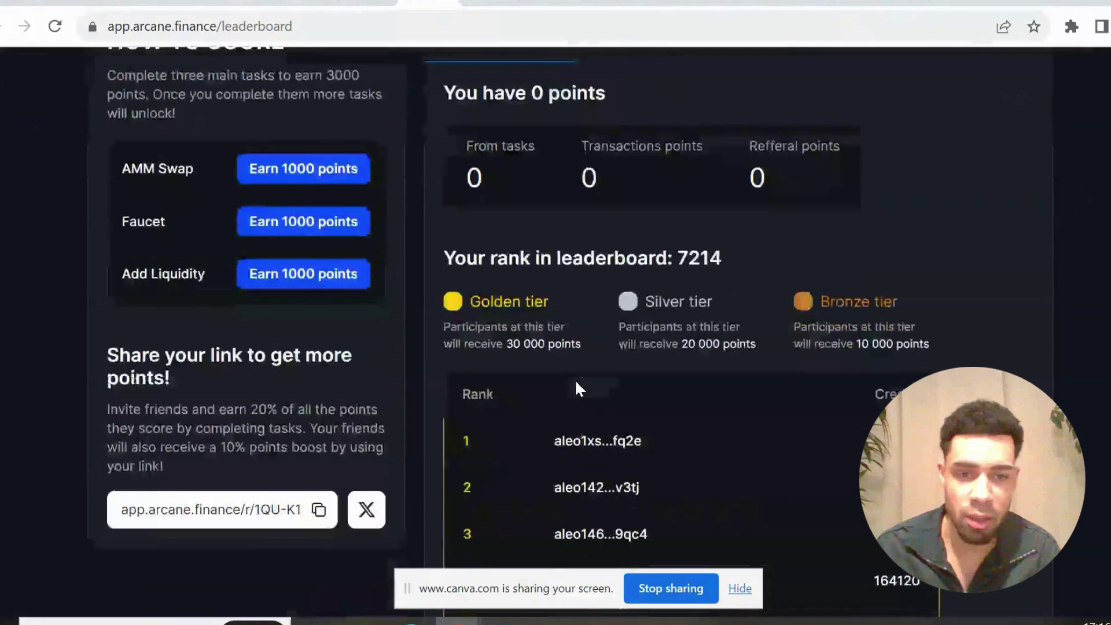
scroll(574, 380, down, 3)
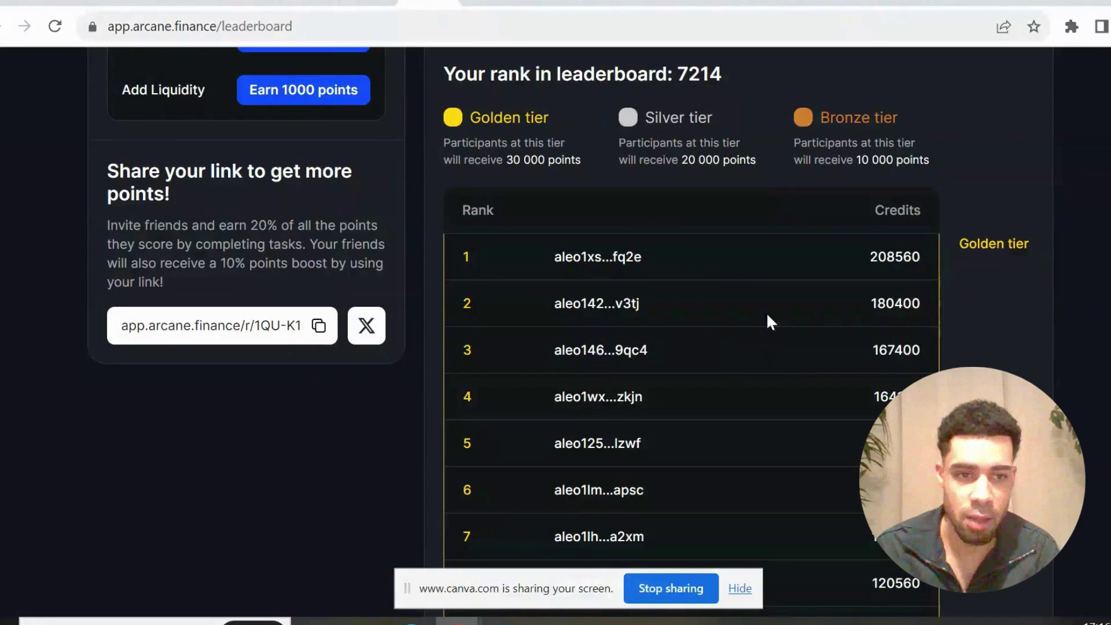
scroll(766, 315, up, 6)
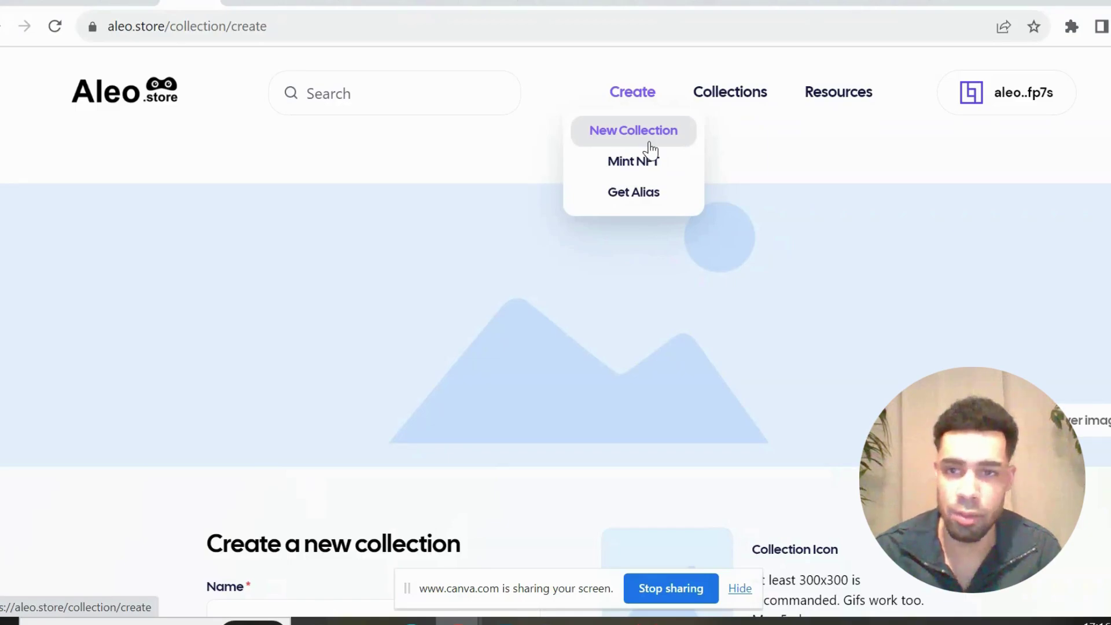
Scroll the new NFT collection form down past royalty and permission options to Create collection.
scroll(673, 270, down, 5)
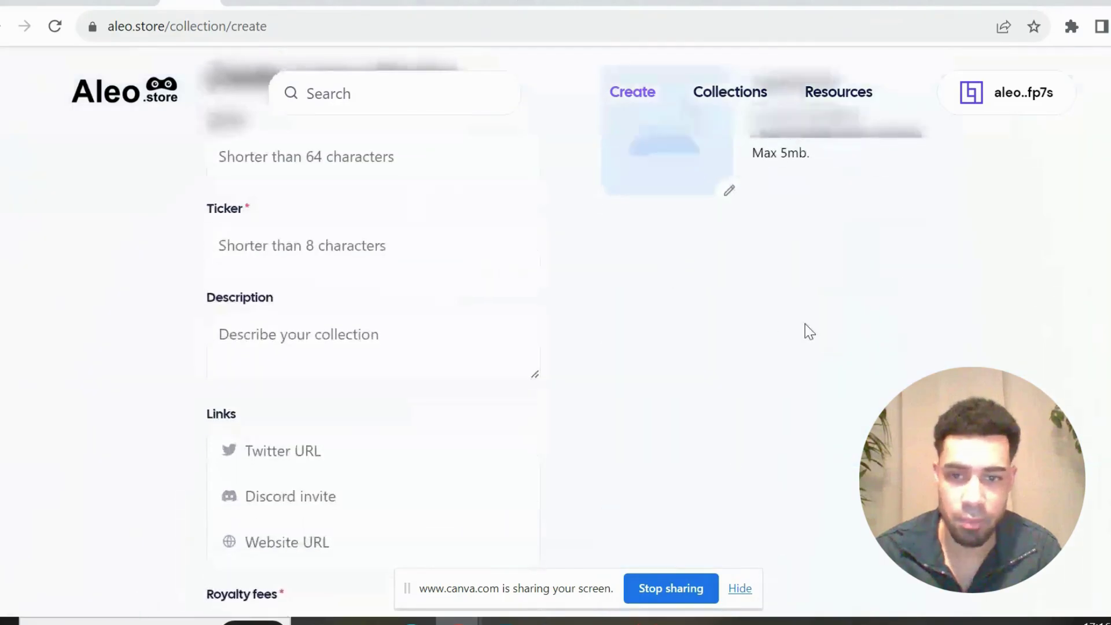
scroll(804, 330, up, 3)
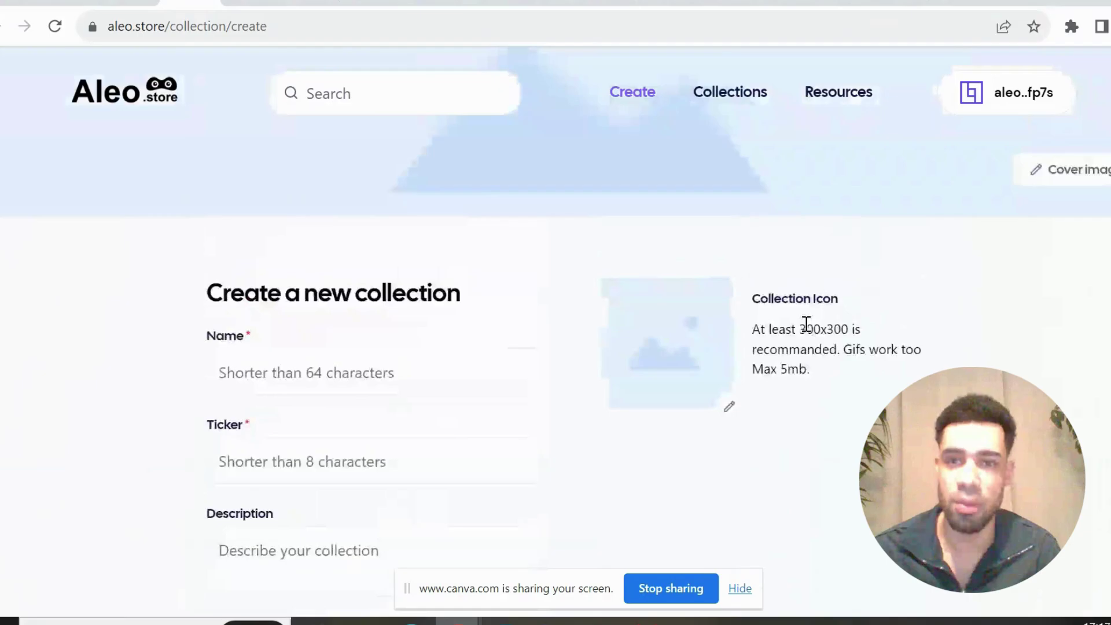
scroll(820, 351, down, 3)
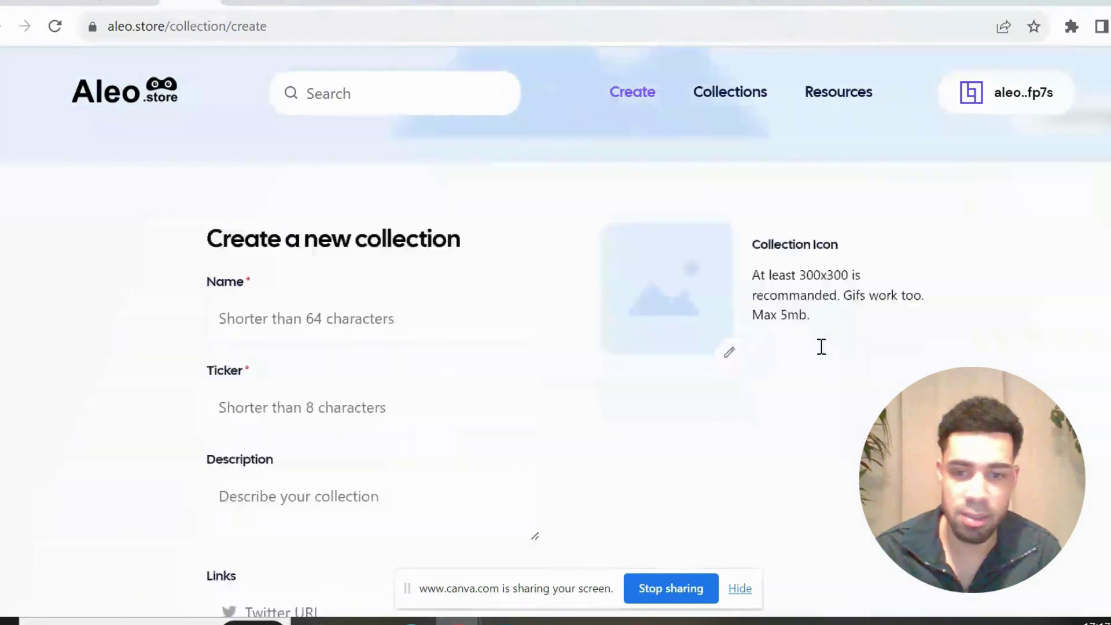
scroll(824, 355, up, 1)
scroll(824, 354, up, 2)
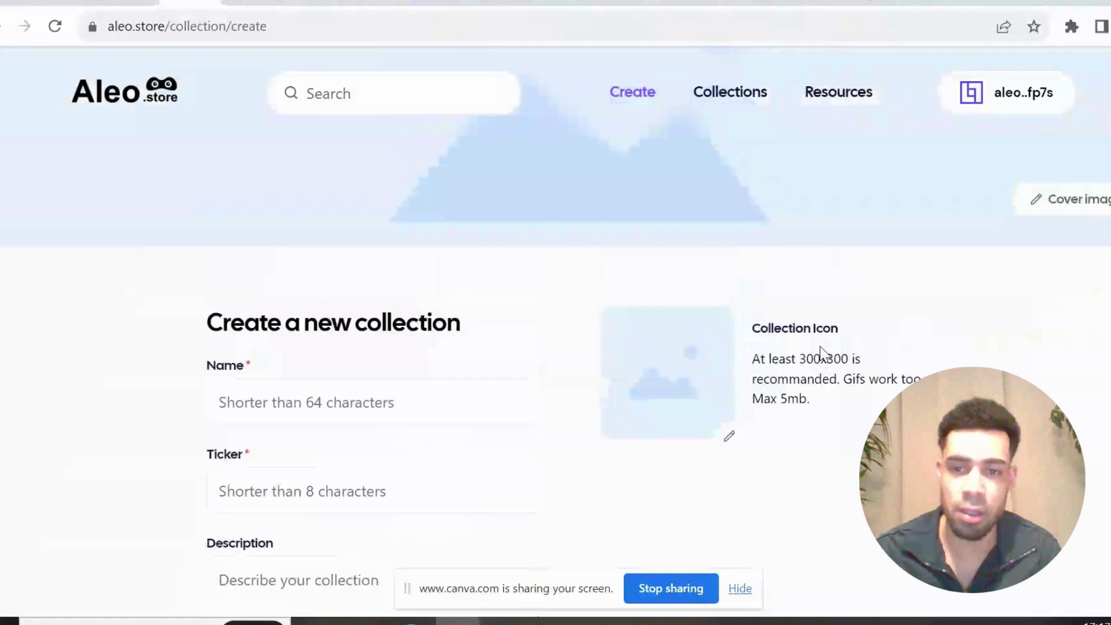
scroll(821, 347, down, 1)
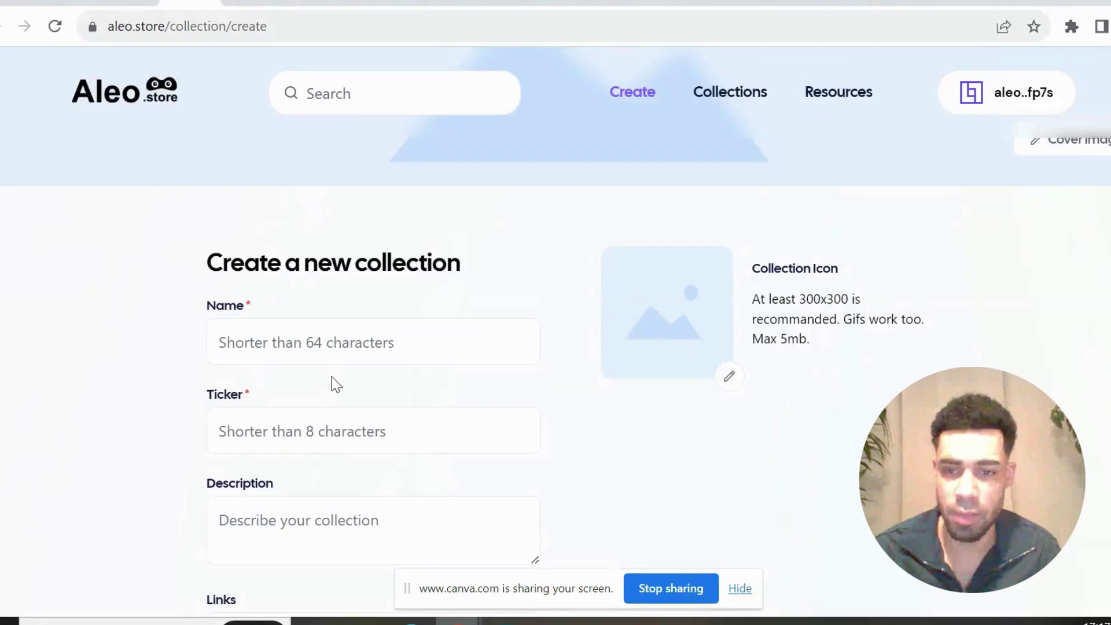
scroll(331, 379, down, 8)
scroll(367, 353, down, 1)
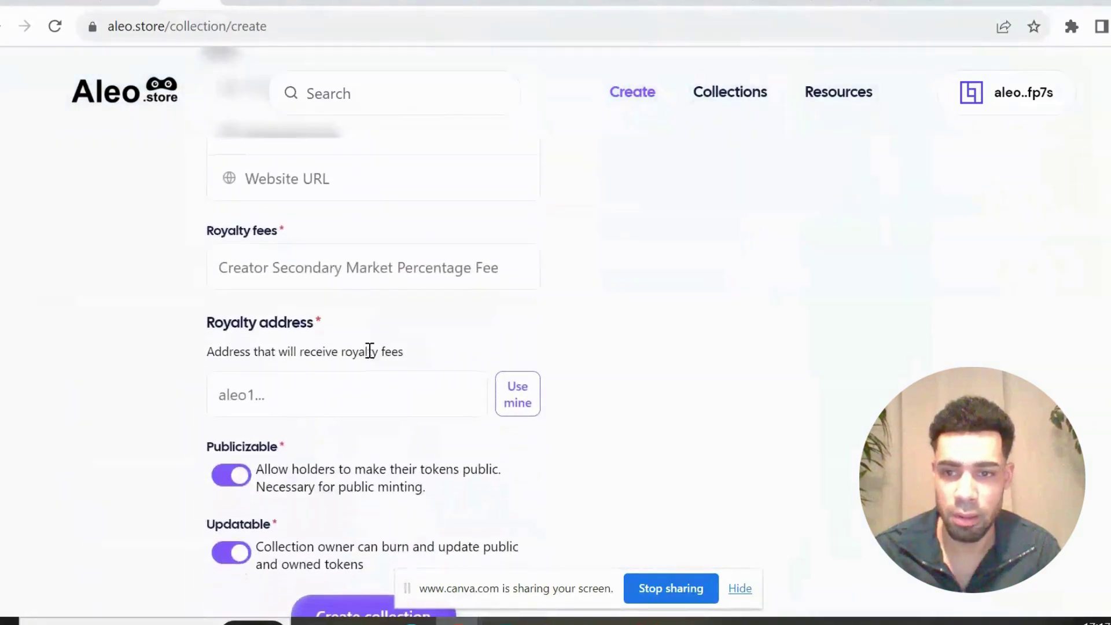
scroll(389, 320, down, 2)
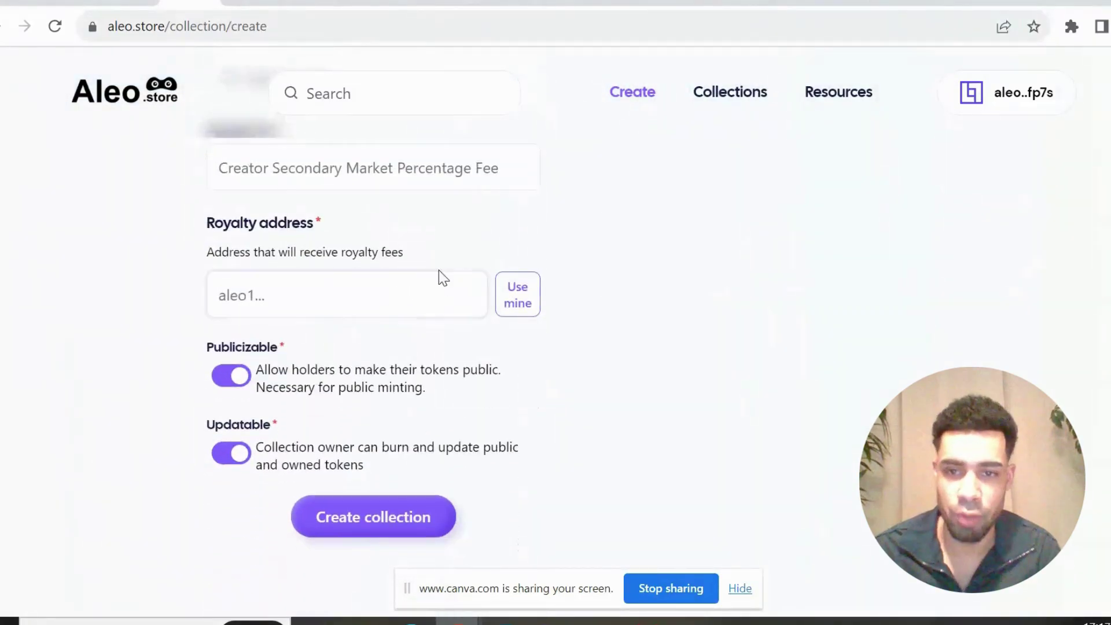
scroll(437, 391, down, 2)
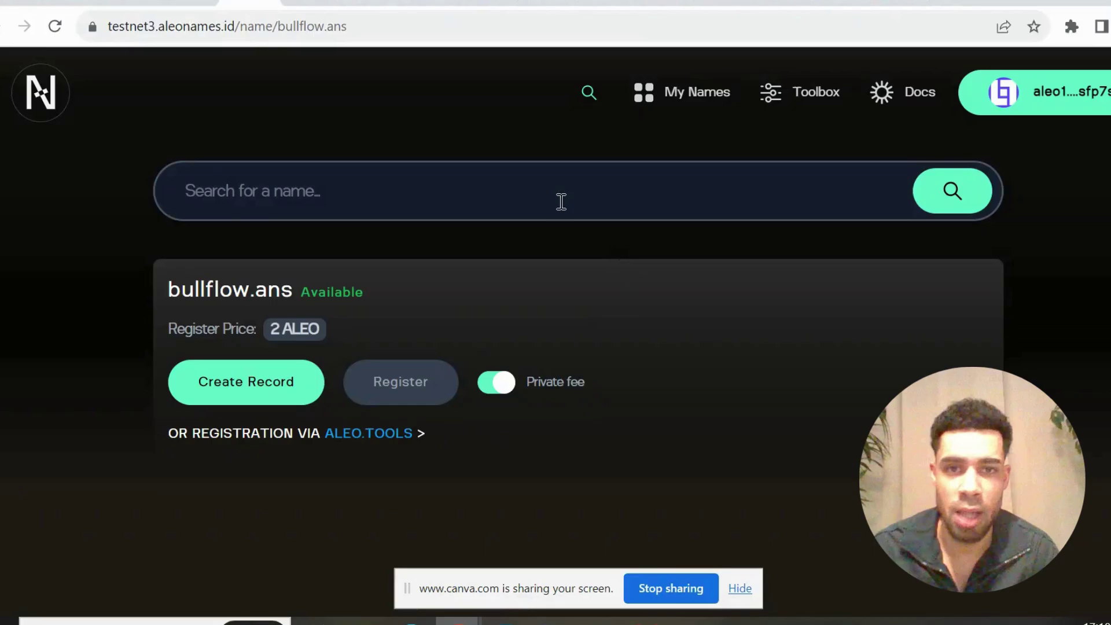
Switch from the bullflow.ans tab to the already-open aleo.tools develop tab.
key(ctrl+Tab)
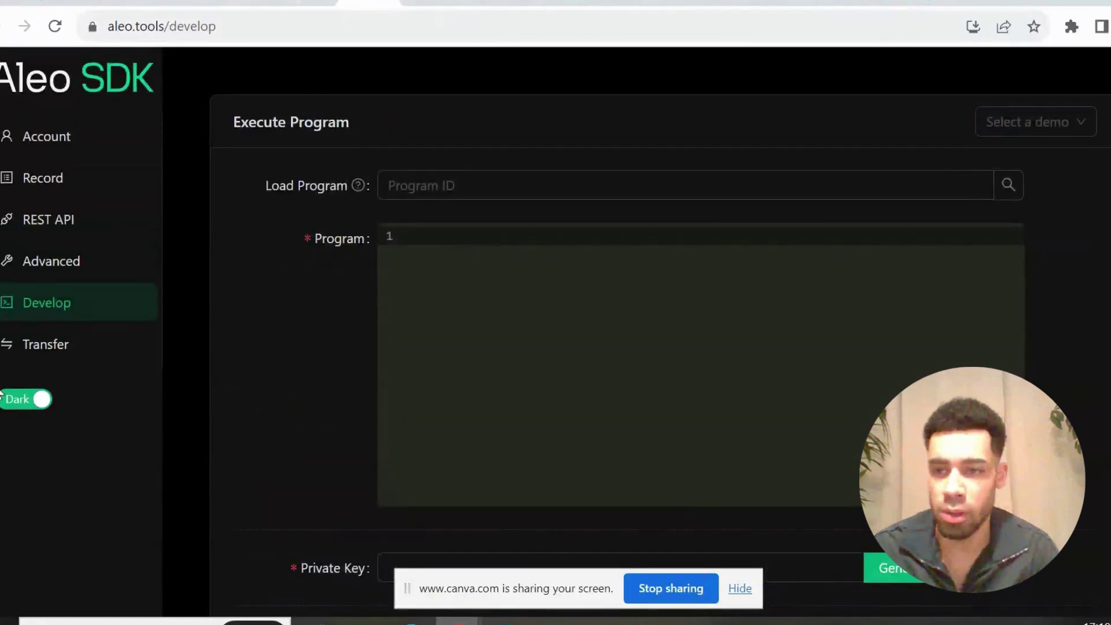
Insert the demo program into Deploy Program and rename hello_hello.aleo to bull_flow.aleo.
scroll(466, 338, down, 10)
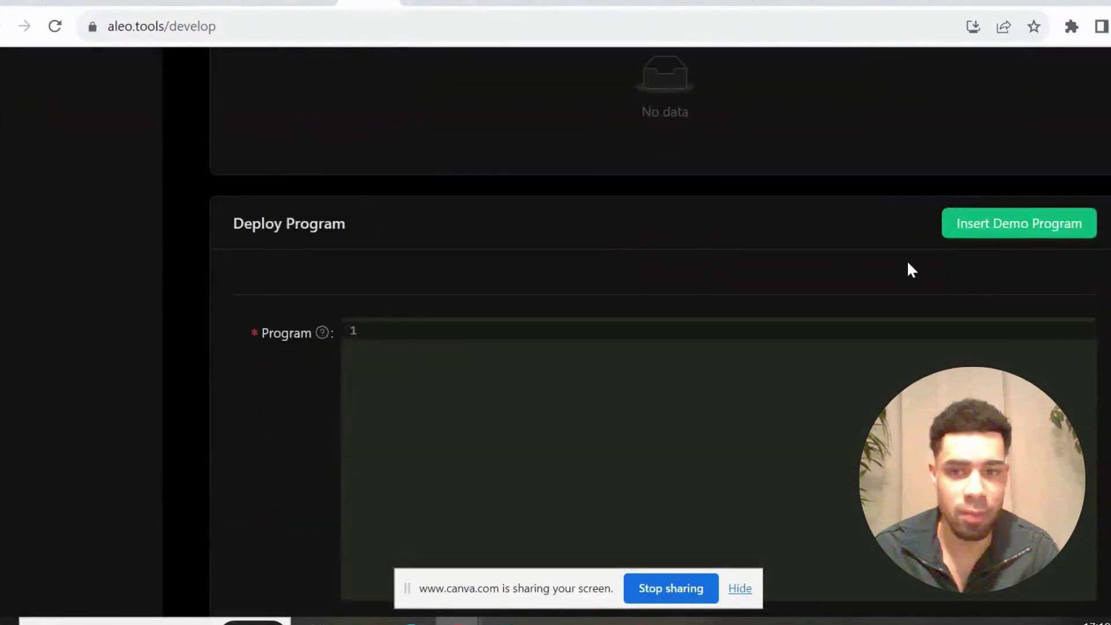
click(1050, 232)
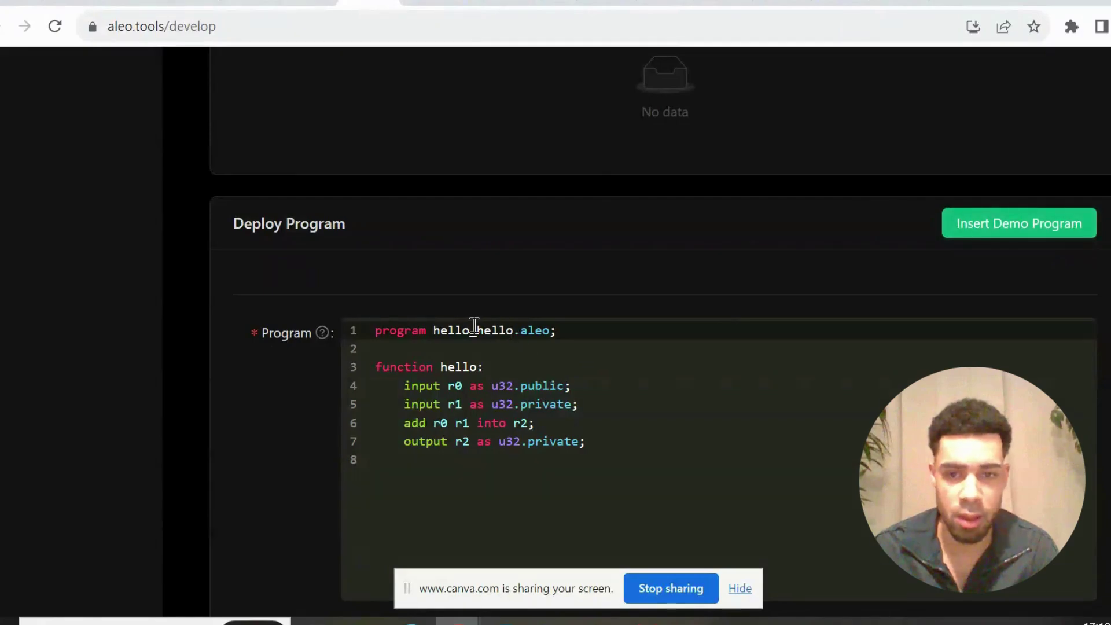
click(472, 328)
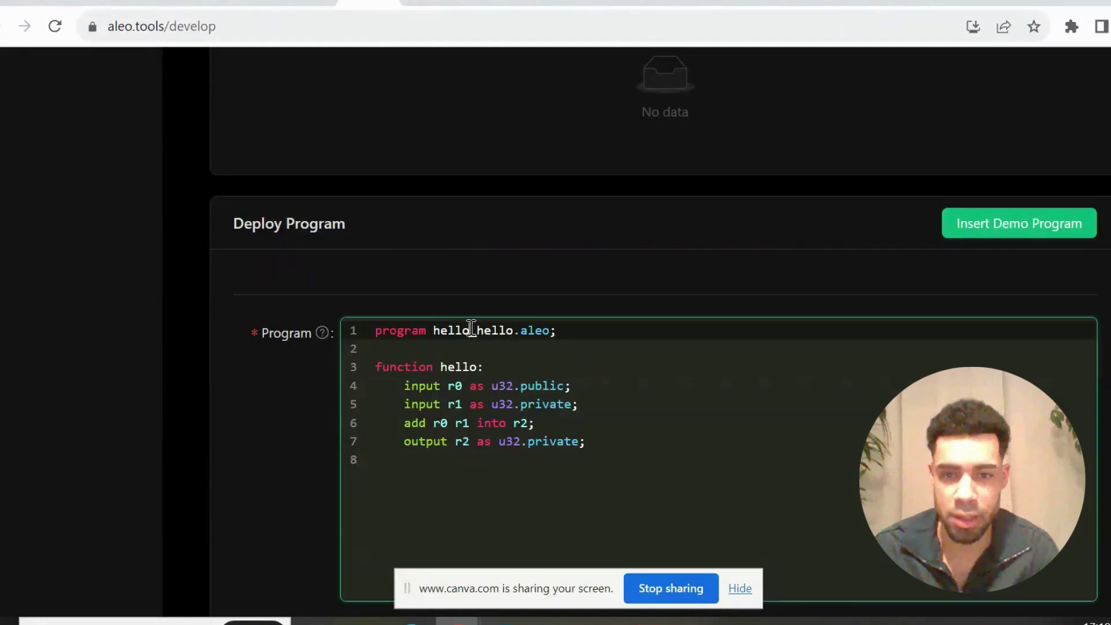
key(BackSpace)
key(BackSpace)
key(BackSpace)
key(BackSpace)
key(BackSpace)
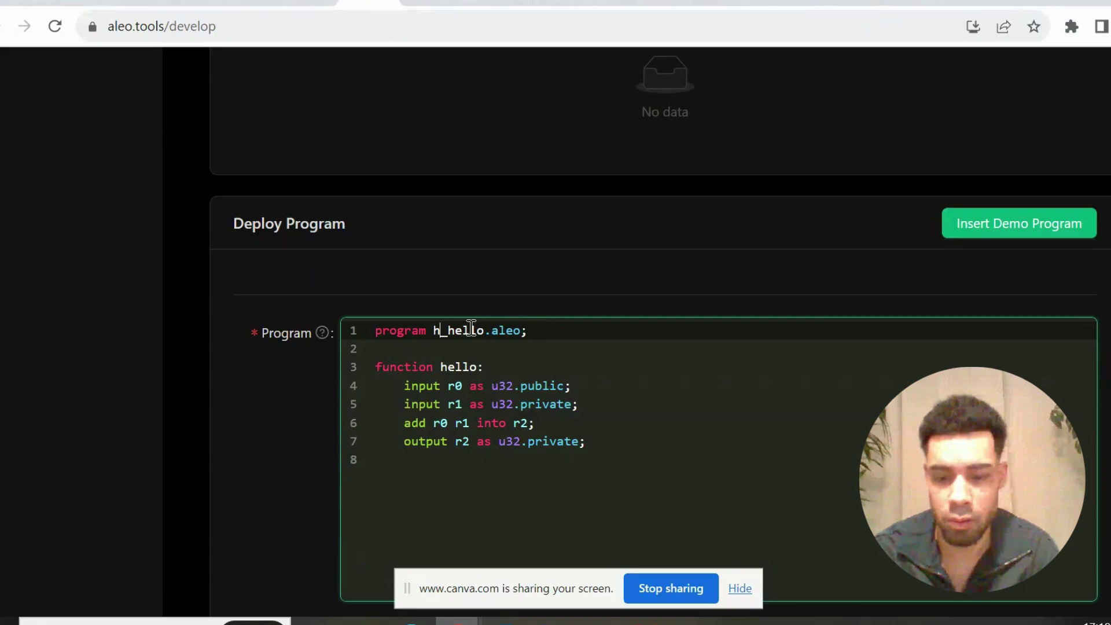
text(bull)
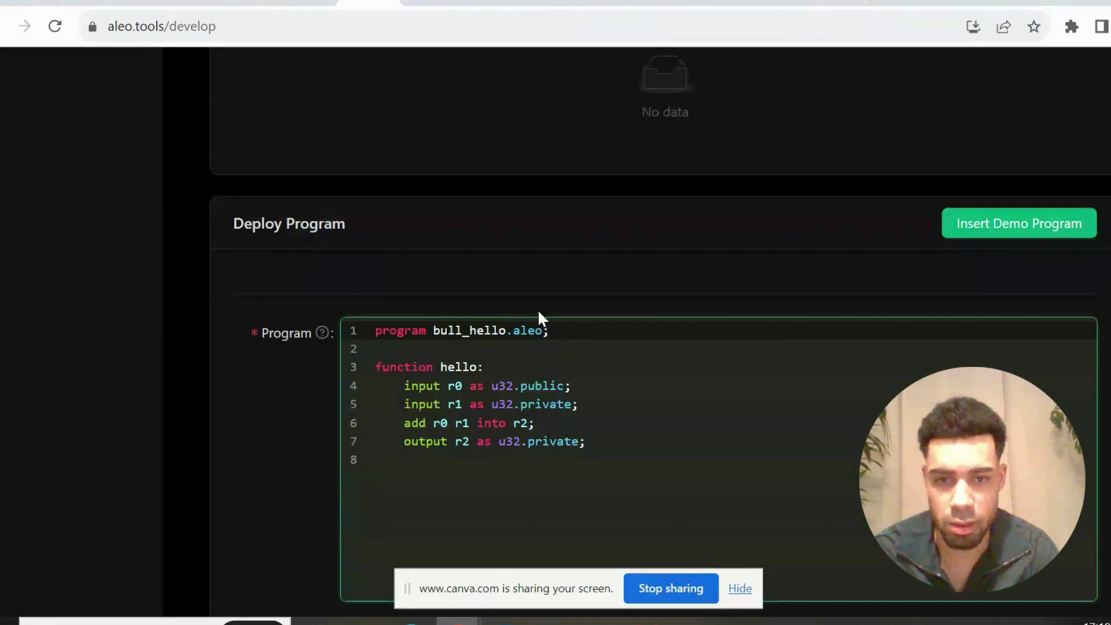
key(BackSpace)
key(BackSpace)
key(BackSpace)
key(BackSpace)
key(BackSpace)
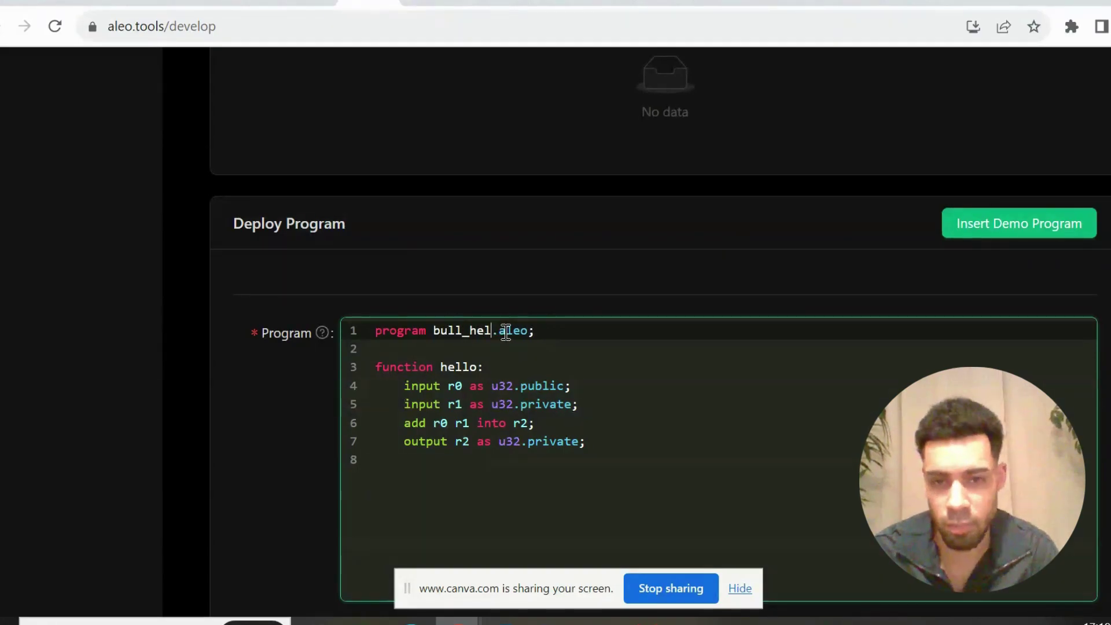
text(flw)
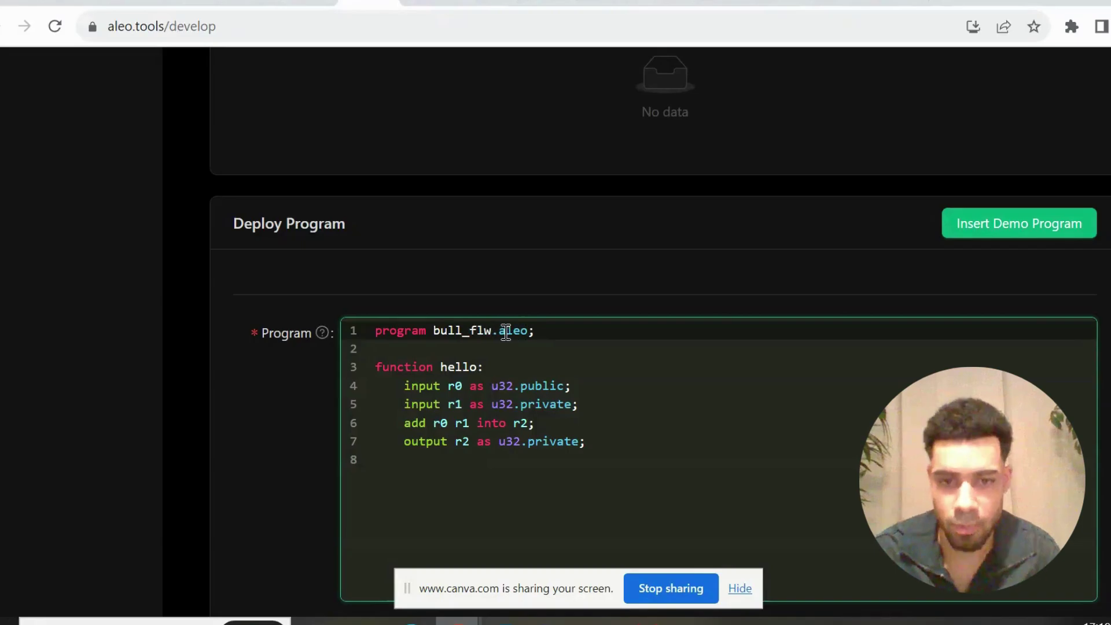
key(BackSpace)
Open the Leo Wallet extension from Chrome's extensions list.
text(ow)
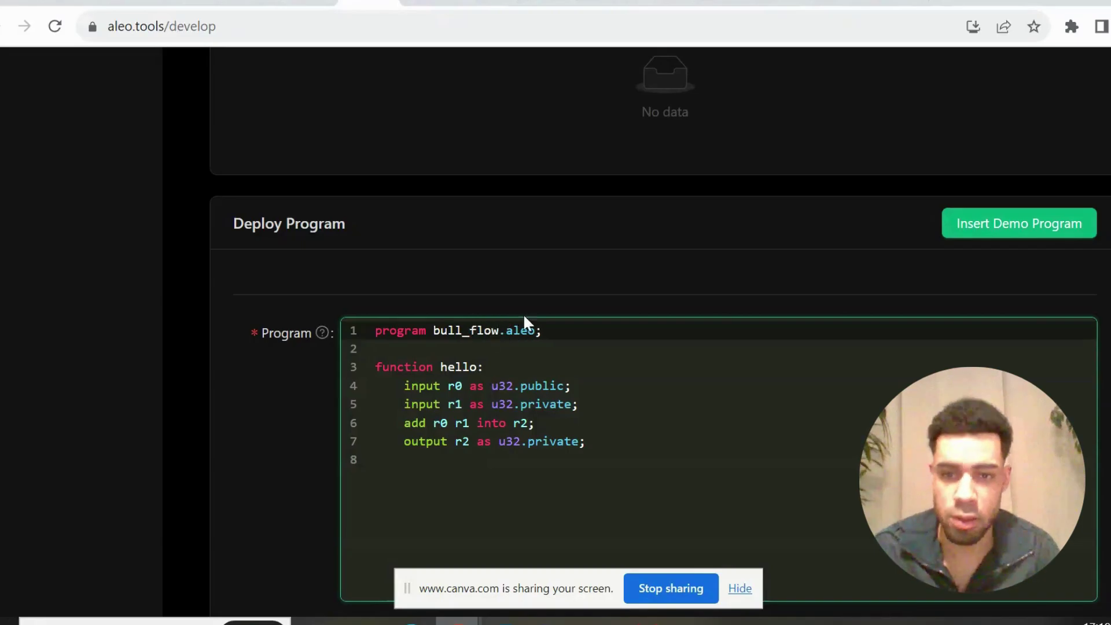
scroll(593, 429, down, 7)
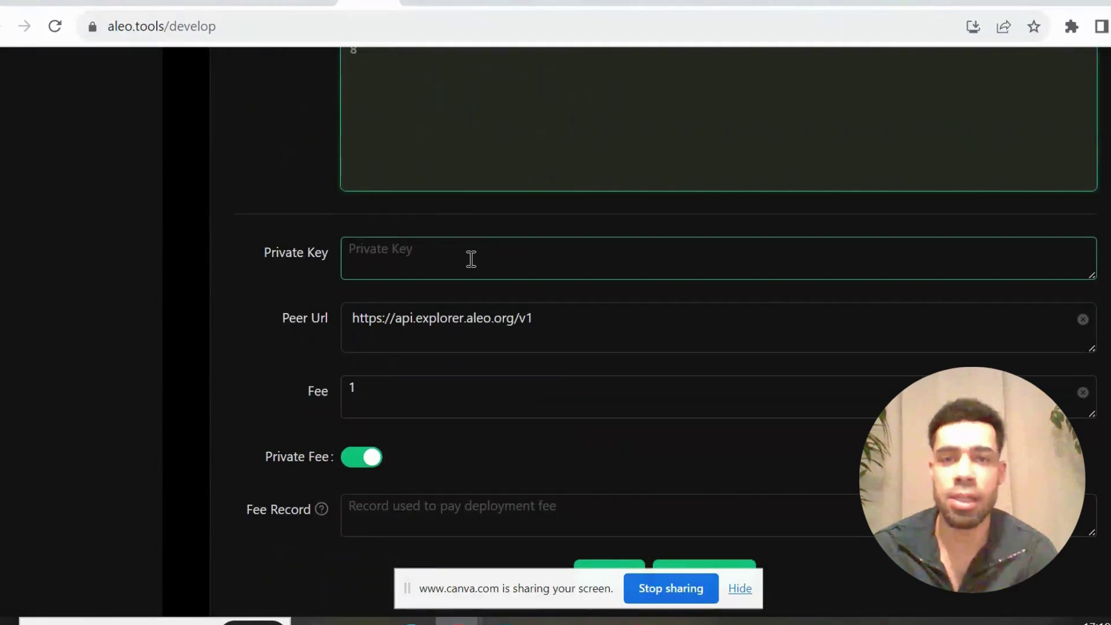
click(1072, 27)
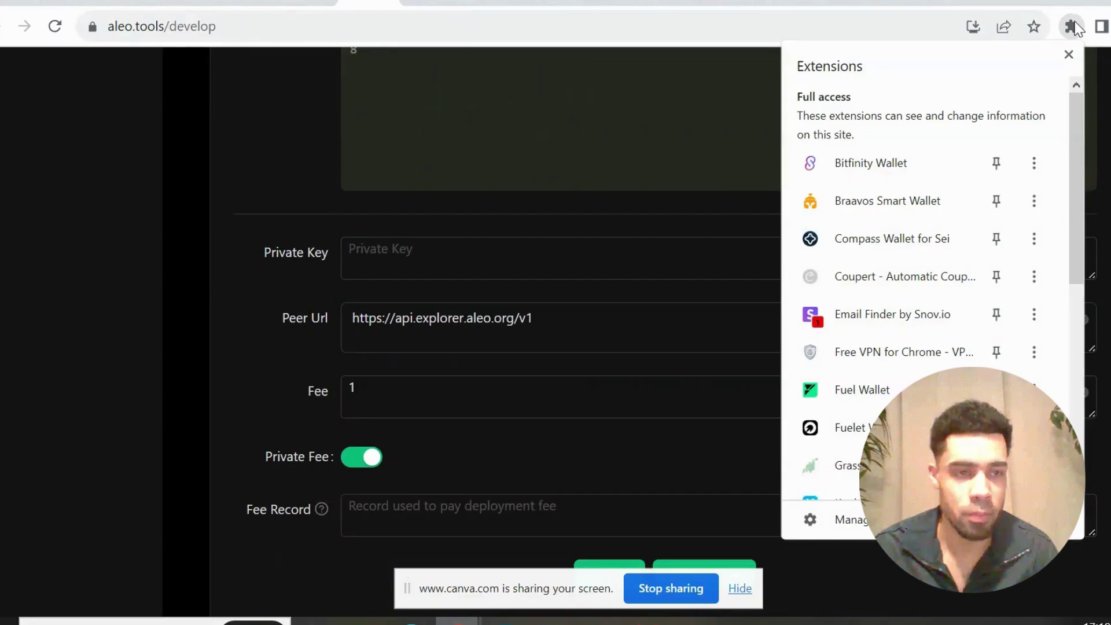
click(1072, 27)
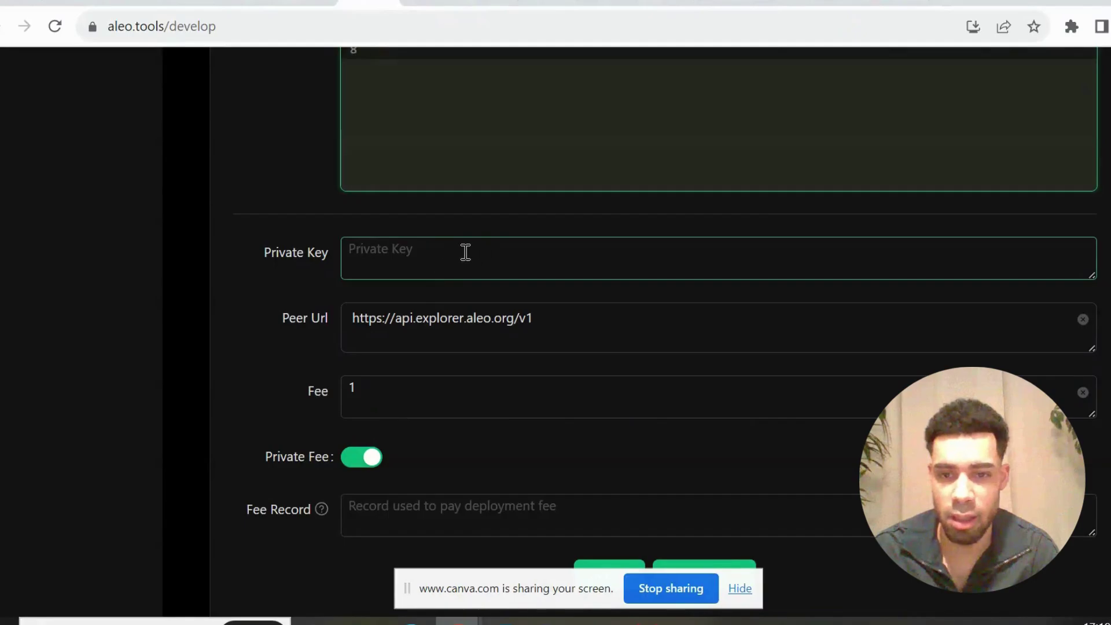
click(1072, 27)
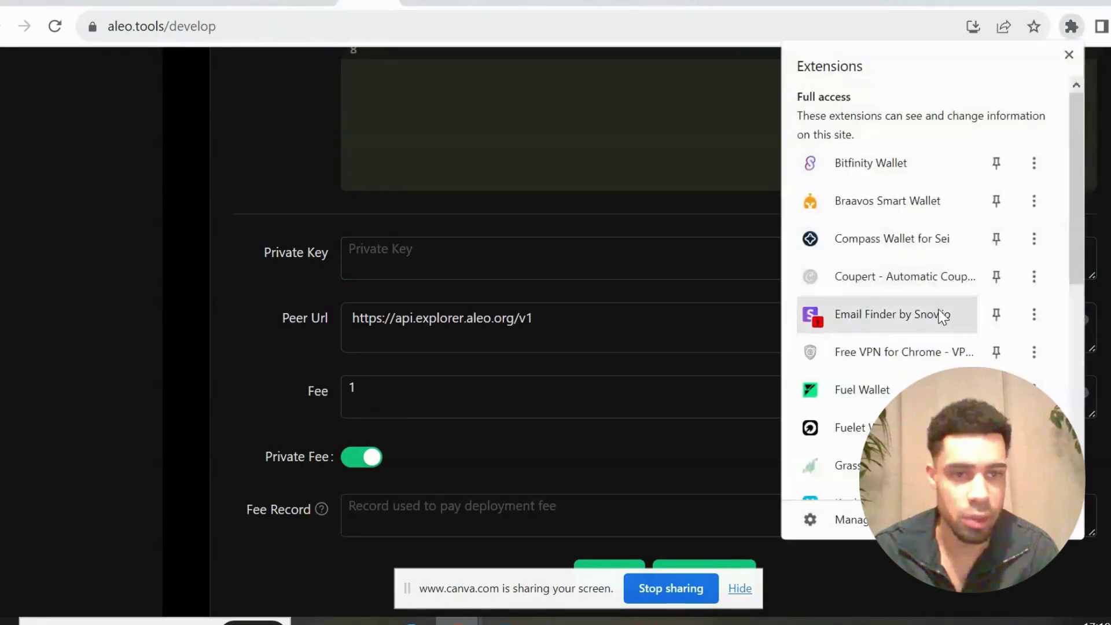
scroll(944, 317, down, 5)
click(920, 164)
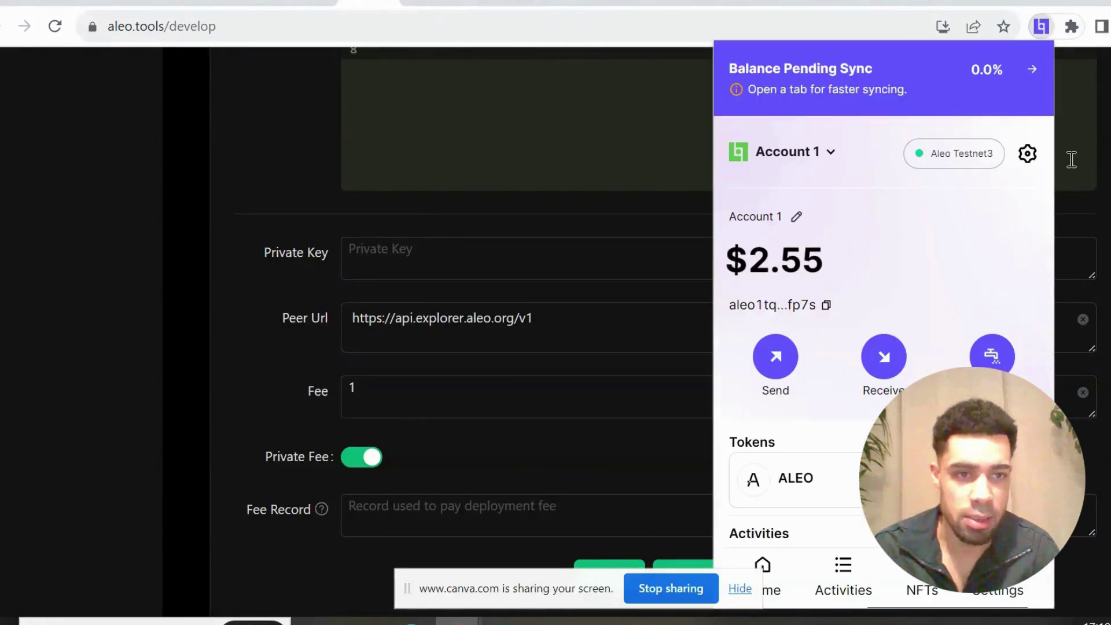
Open Leo Wallet's settings to find the private key option, then return to the deploy form's Private Key field.
right_click(1027, 153)
click(1027, 154)
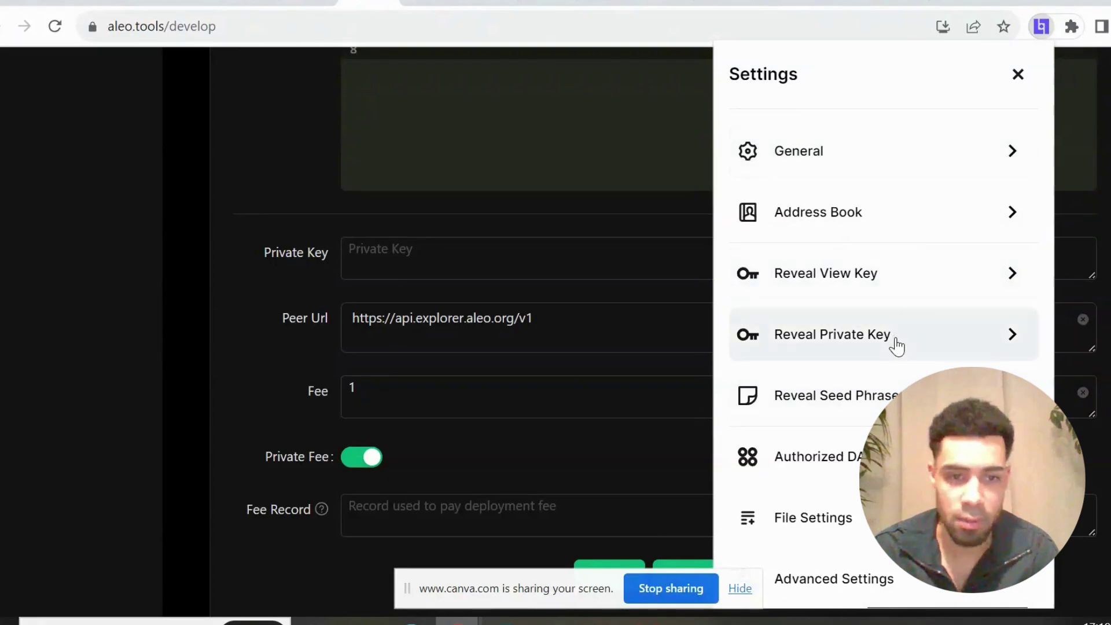
click(504, 257)
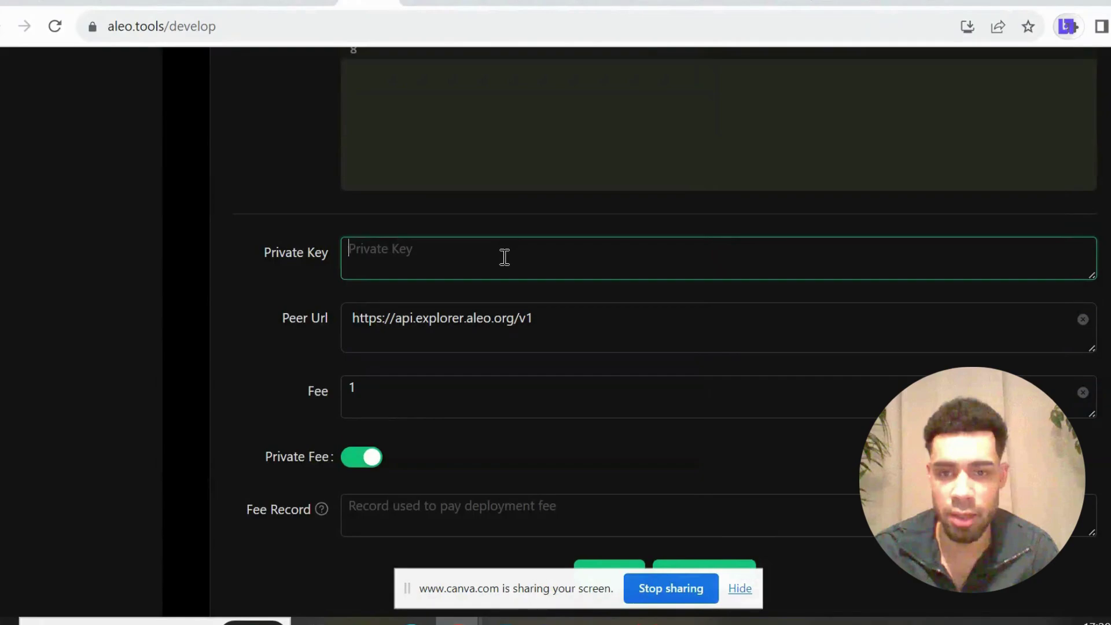
Switch off Private Fee on the deploy form, keeping the fee at 1.
click(518, 405)
scroll(518, 405, down, 3)
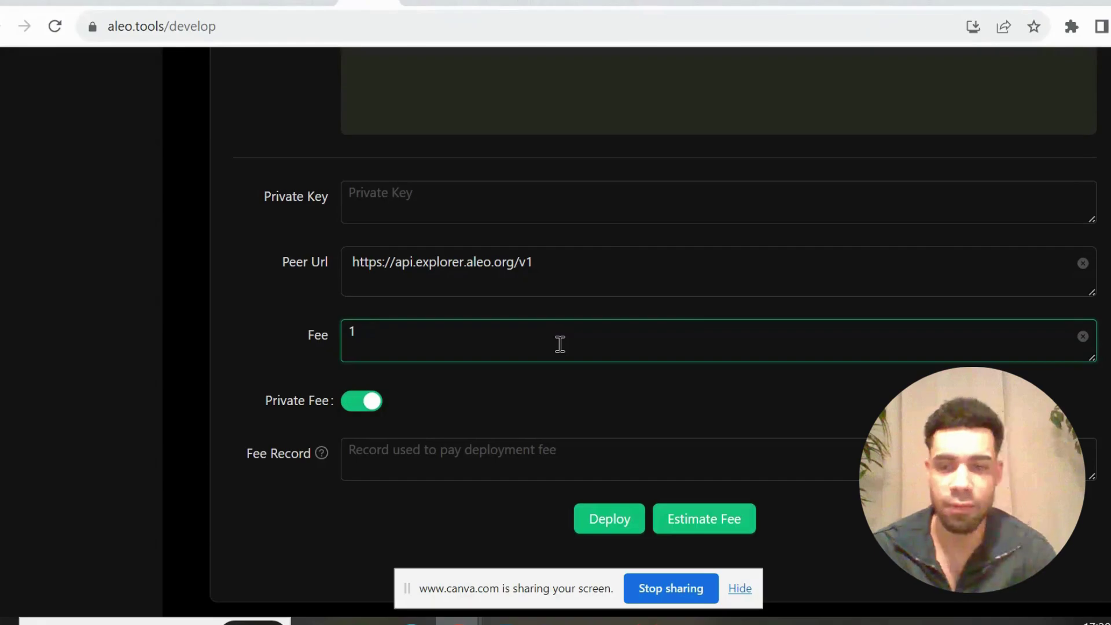
click(354, 406)
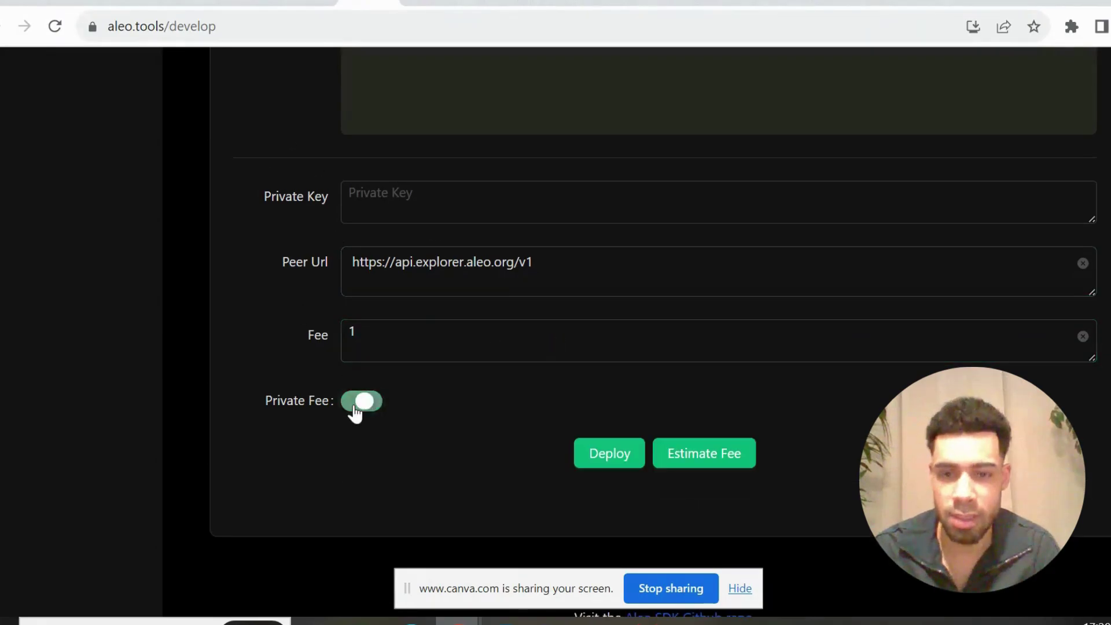
scroll(594, 375, down, 1)
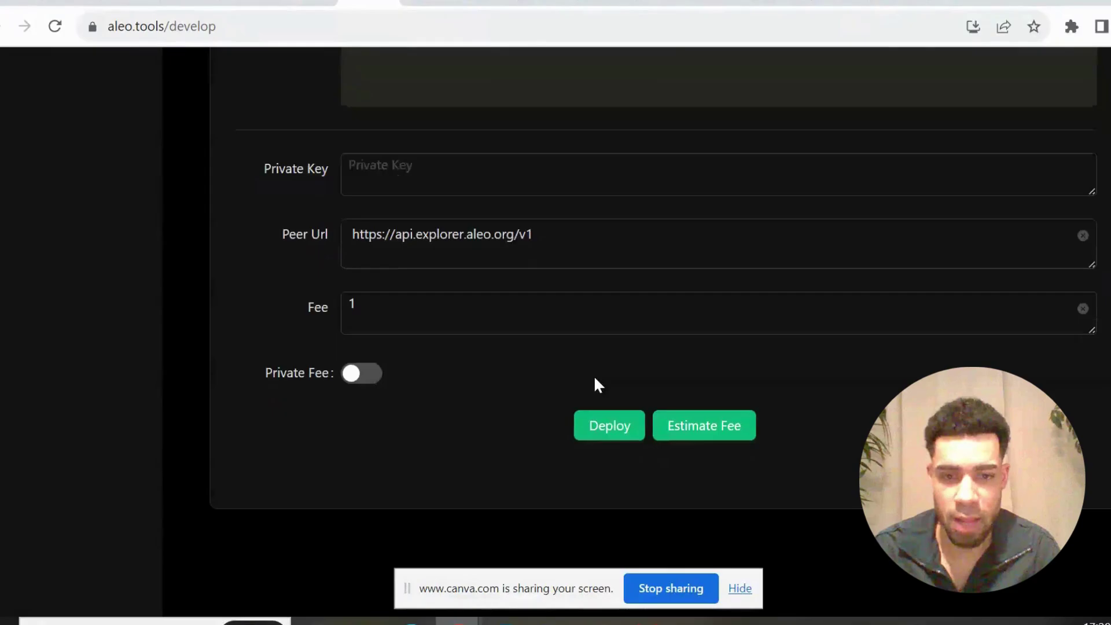
Scroll back to the top of the Aleo SDK deploy page.
scroll(620, 421, up, 15)
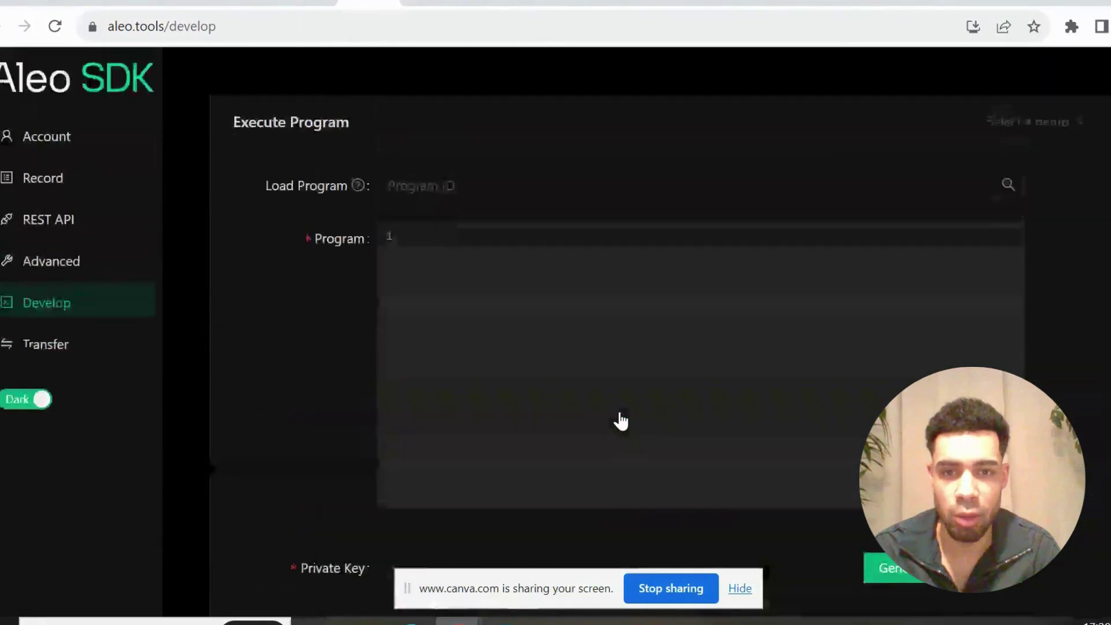